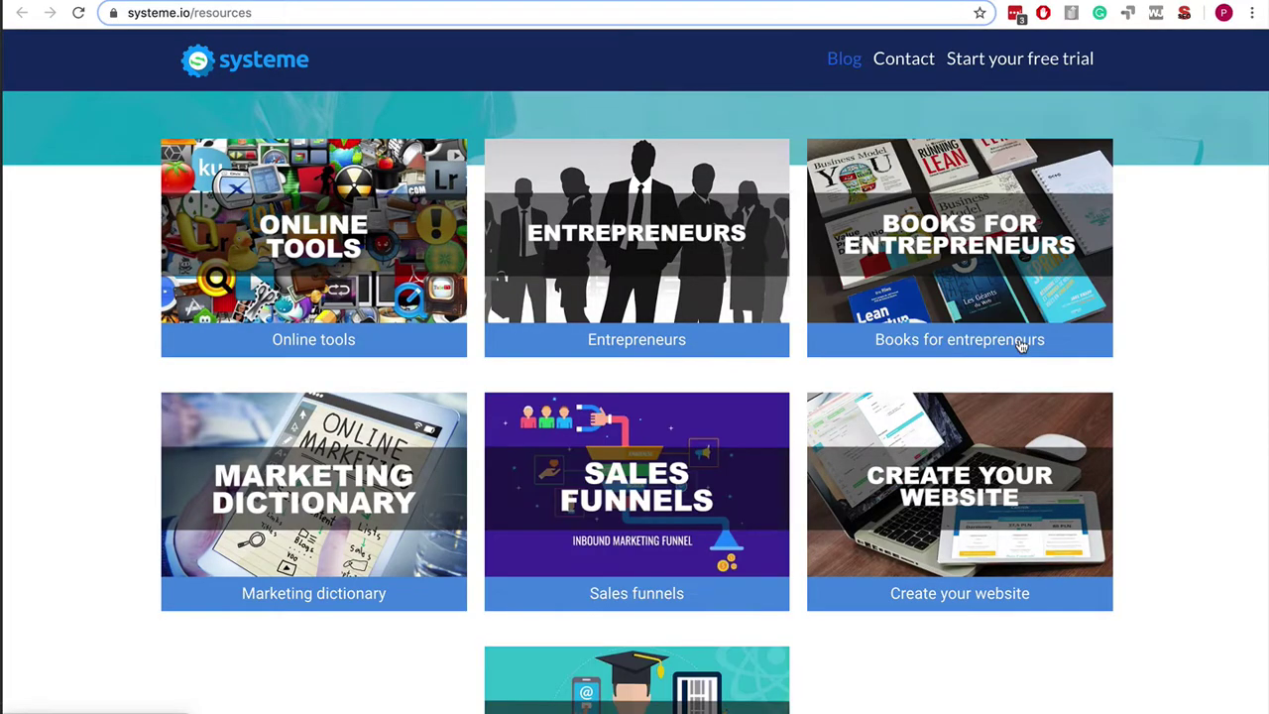
# Step: Skim the Online tools resource article, then go back to the resources page
pyautogui.scroll(-3, 1181, 313)
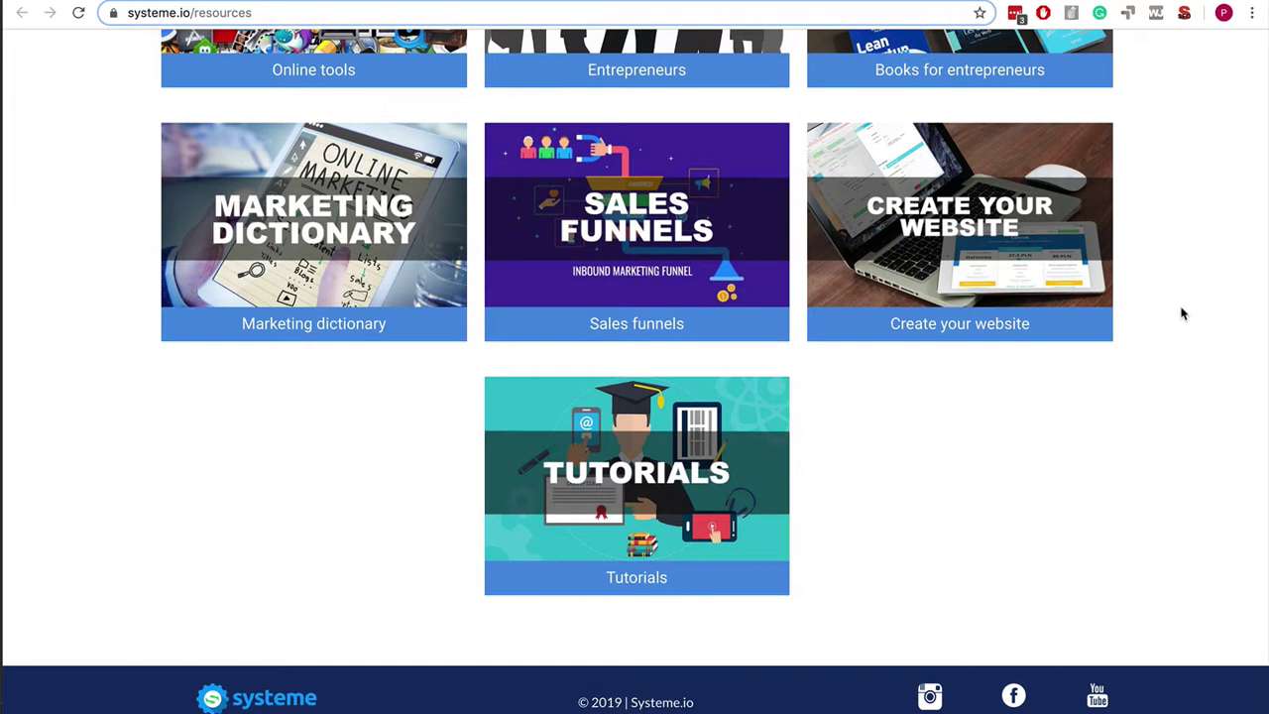
pyautogui.scroll(3, 1181, 313)
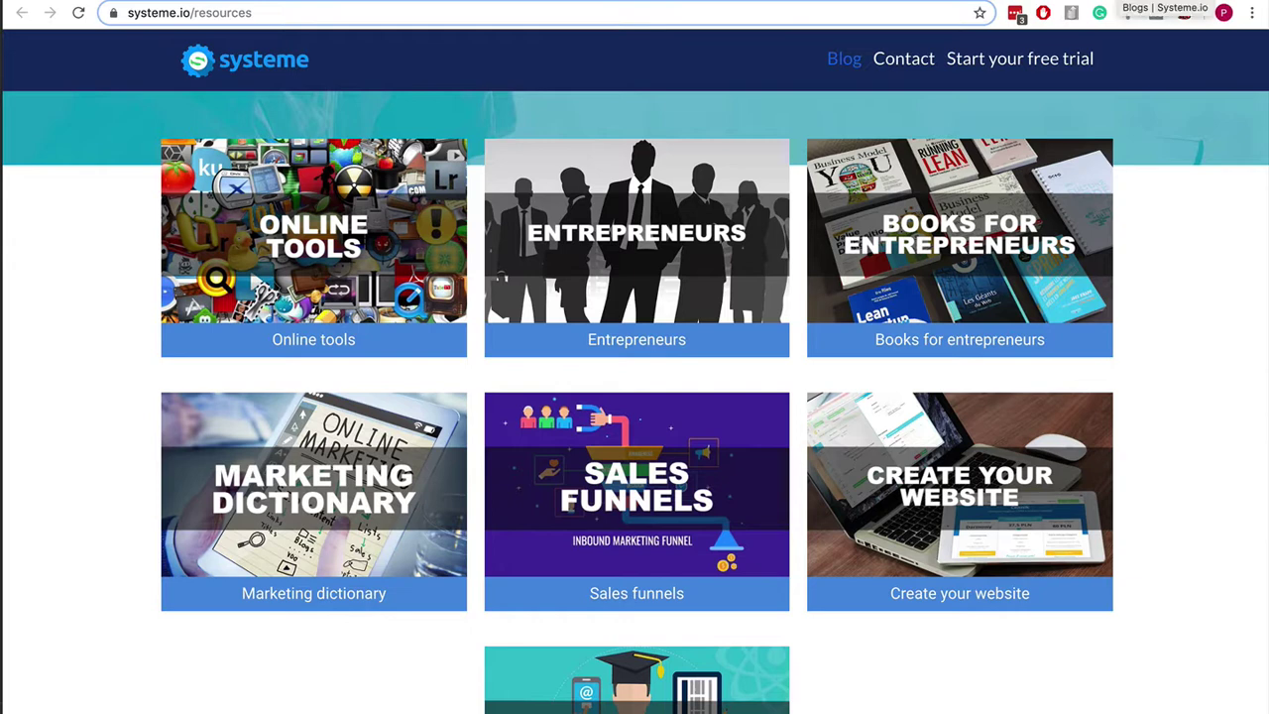
pyautogui.click(291, 241)
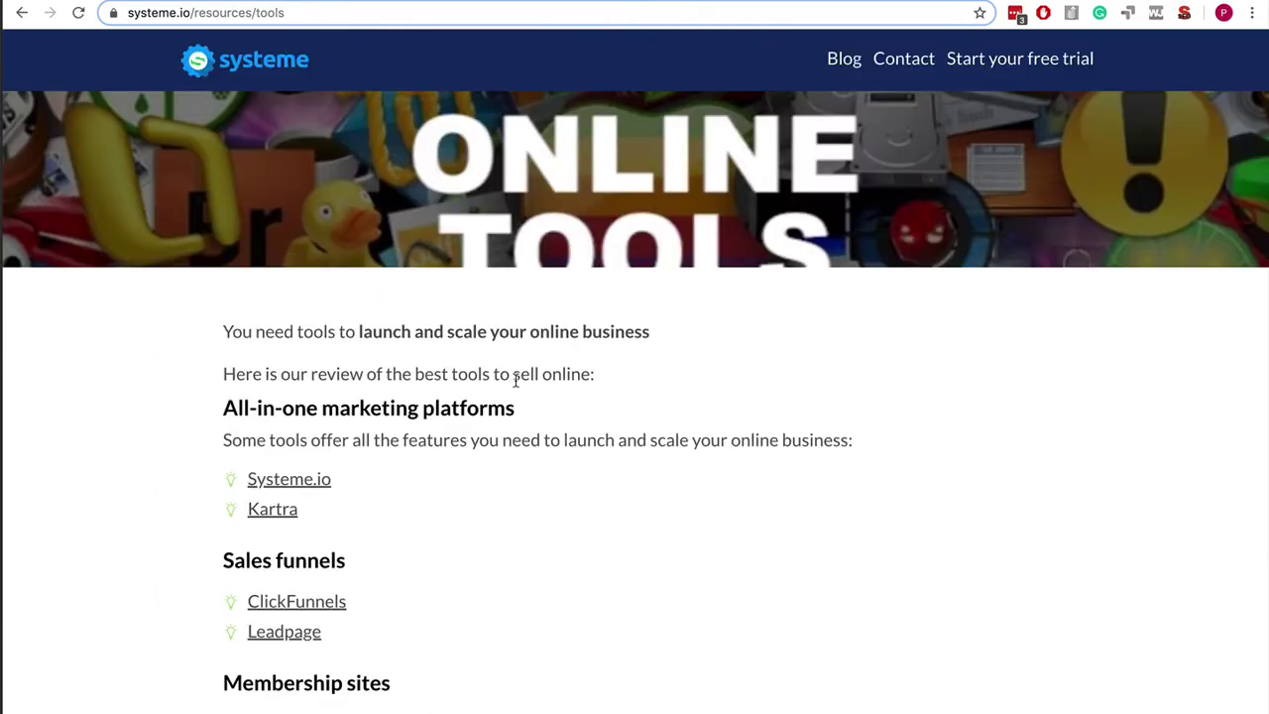
pyautogui.scroll(-5, 515, 380)
pyautogui.scroll(5, 516, 379)
pyautogui.scroll(-5, 675, 387)
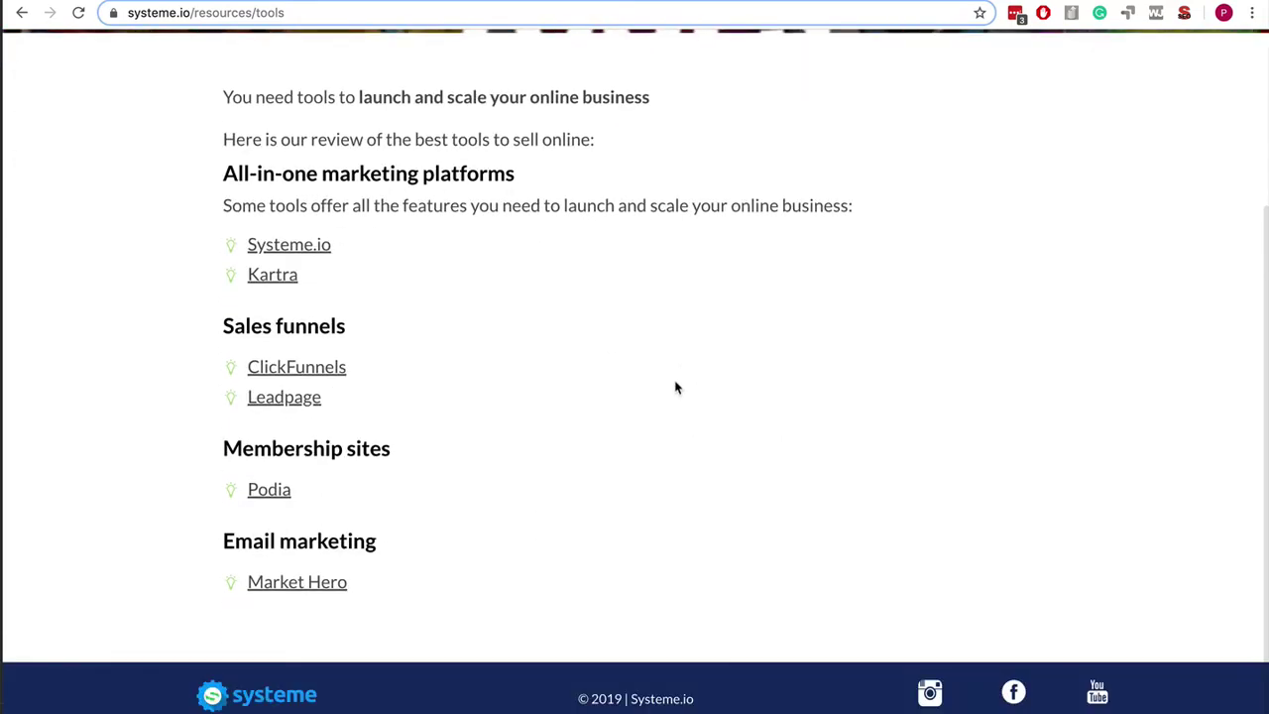
pyautogui.scroll(5, 675, 386)
pyautogui.scroll(-2, 676, 387)
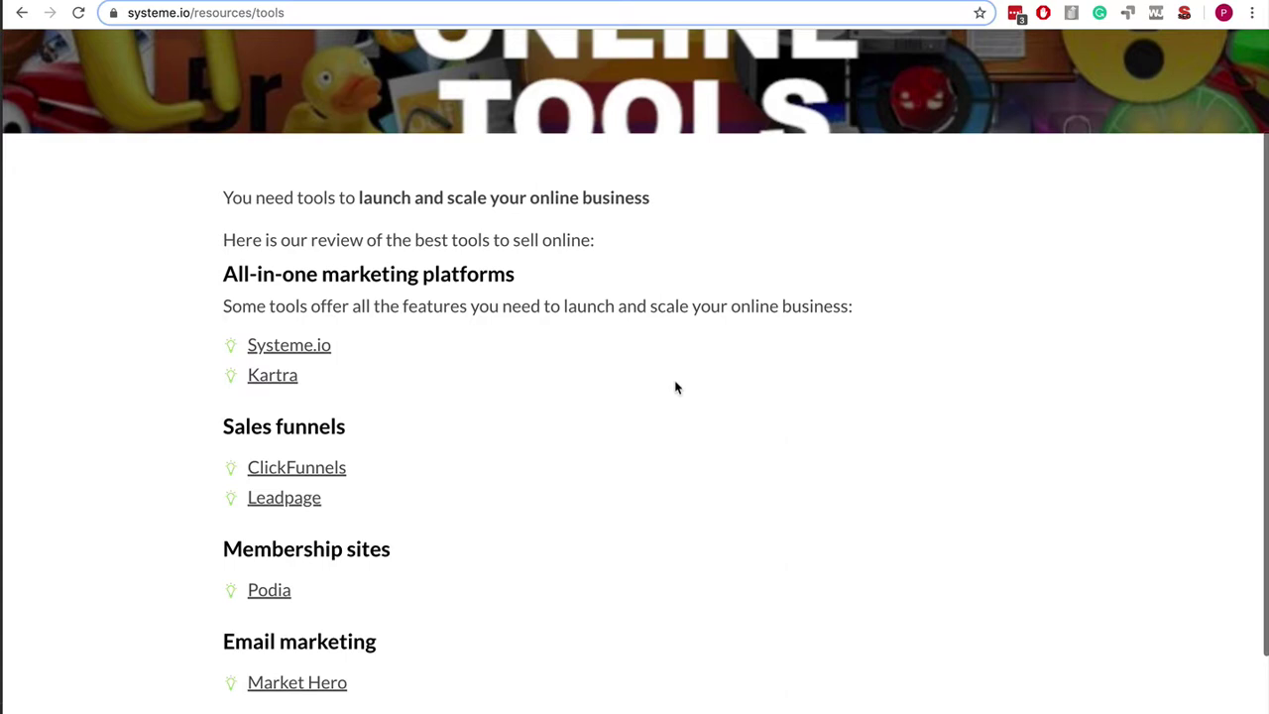
pyautogui.scroll(-2, 675, 387)
pyautogui.scroll(3, 676, 387)
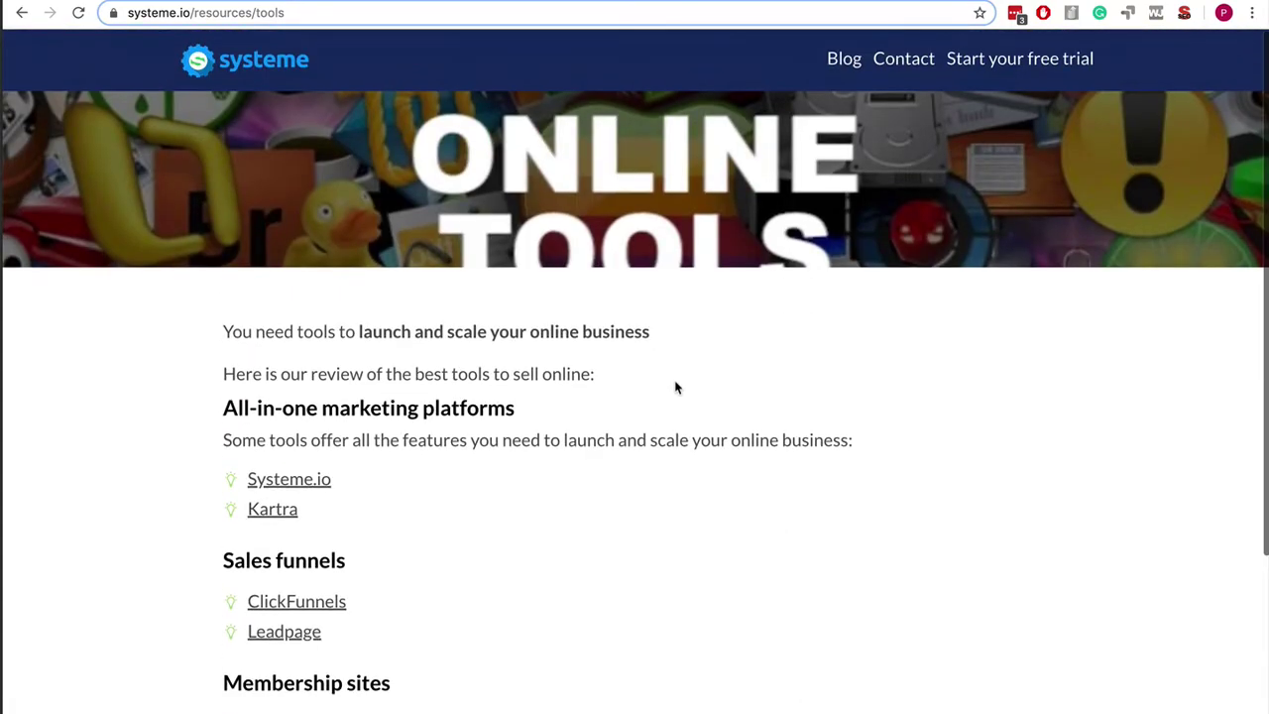
pyautogui.click(21, 13)
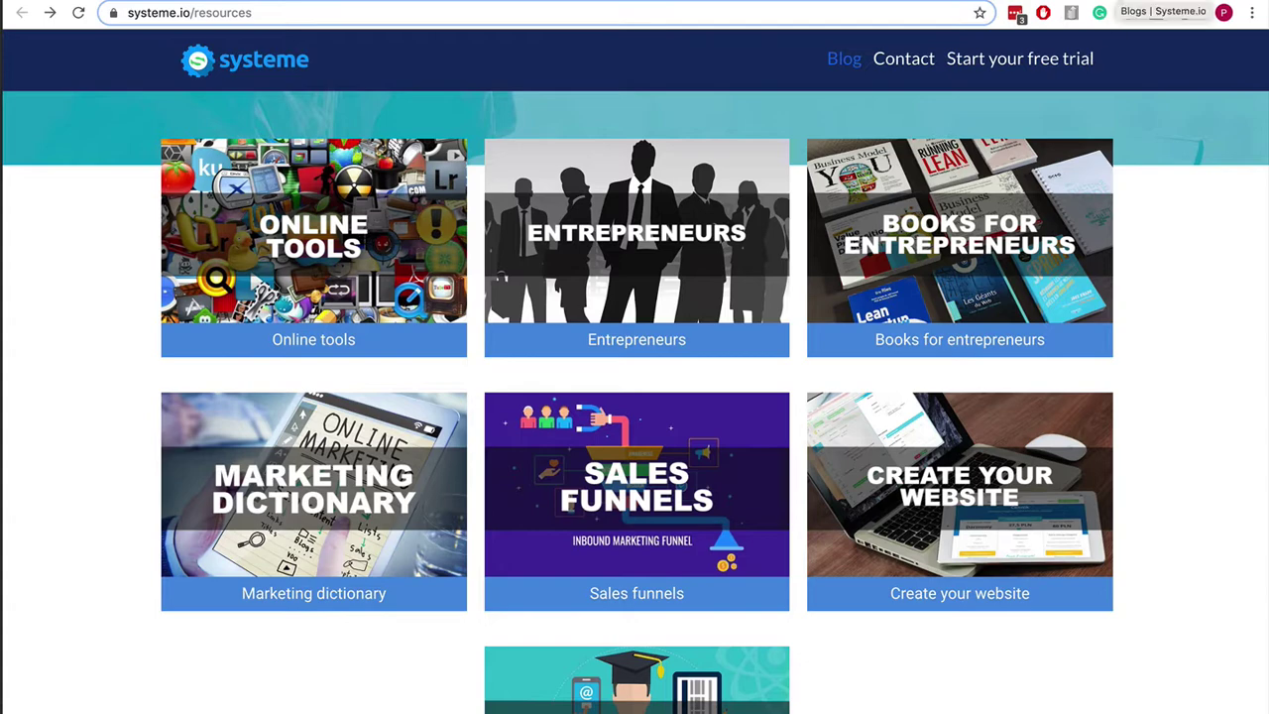
# Step: Add a blog named 'Test' on the systeme.io domain with URL path 'testblog'
pyautogui.click(1140, 5)
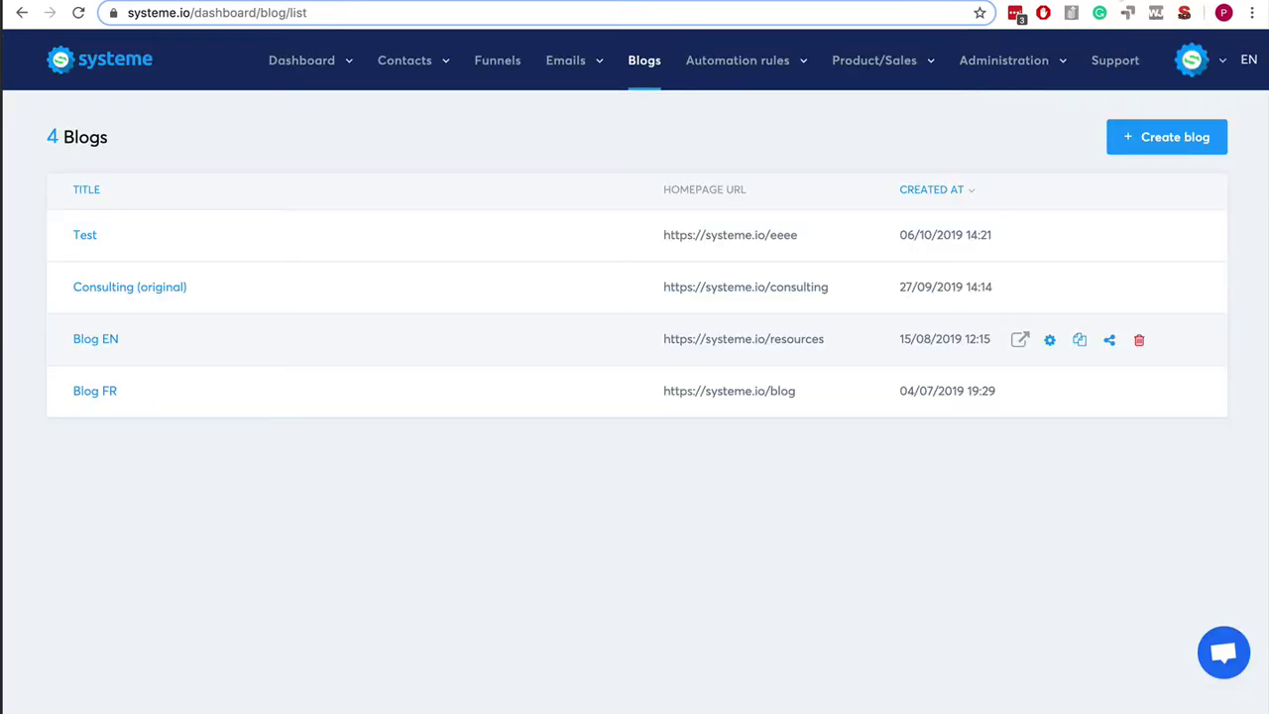
pyautogui.click(1154, 137)
pyautogui.click(470, 205)
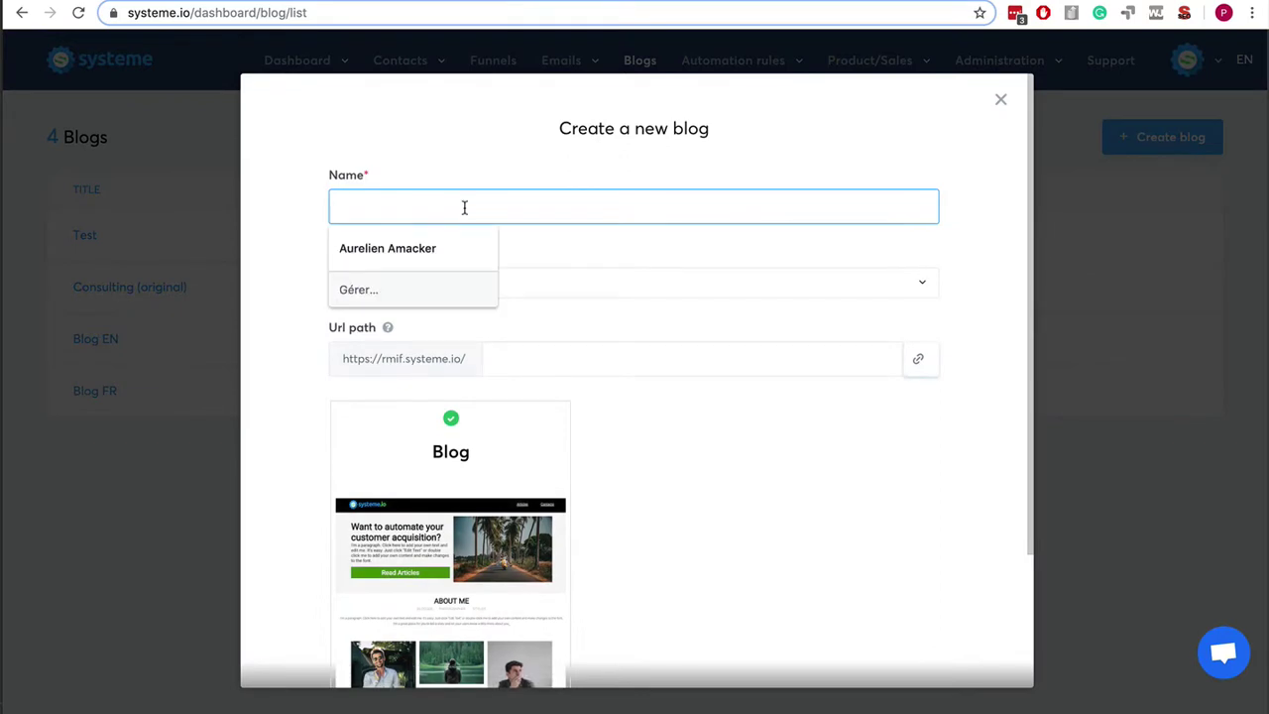
pyautogui.write('Test')
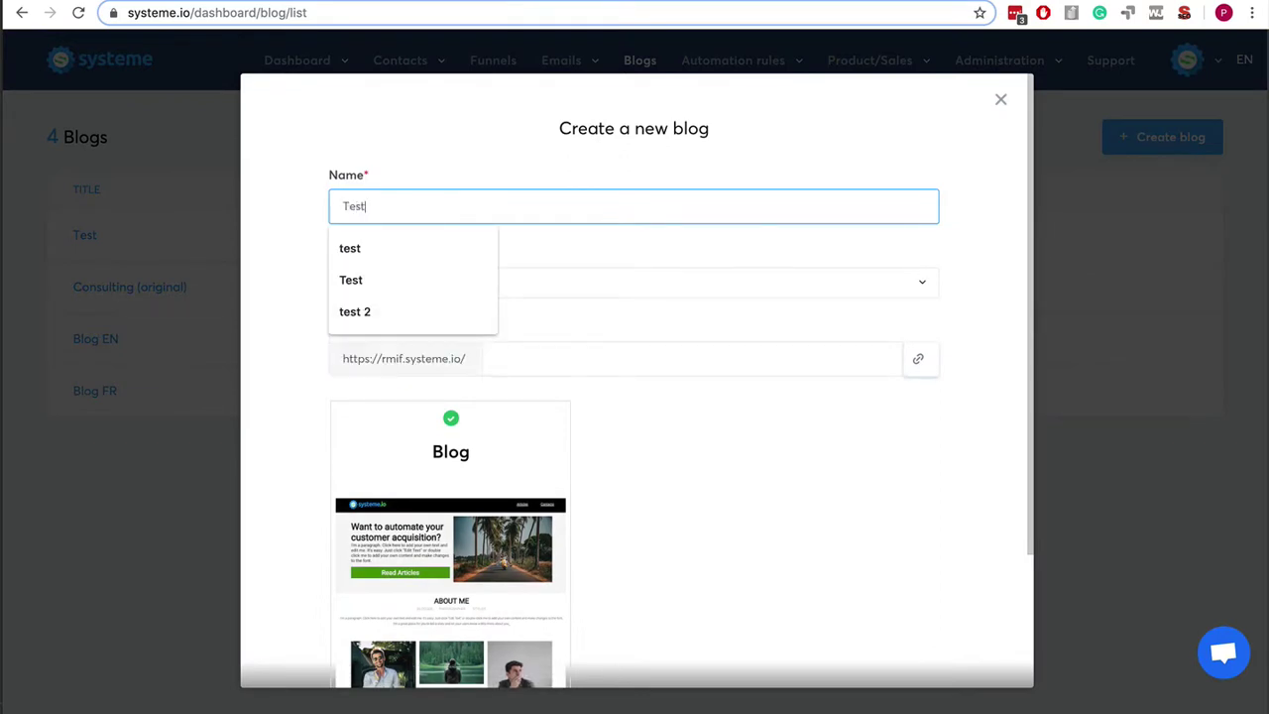
pyautogui.click(298, 204)
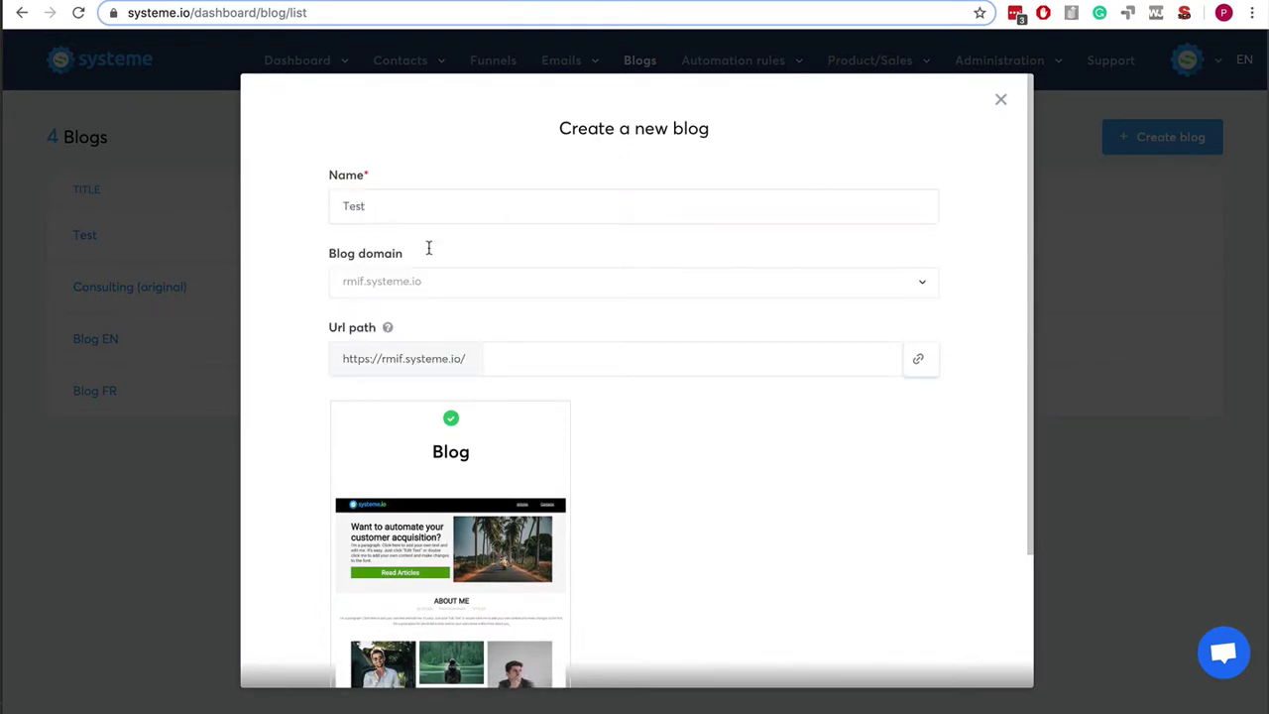
pyautogui.click(469, 294)
pyautogui.click(456, 355)
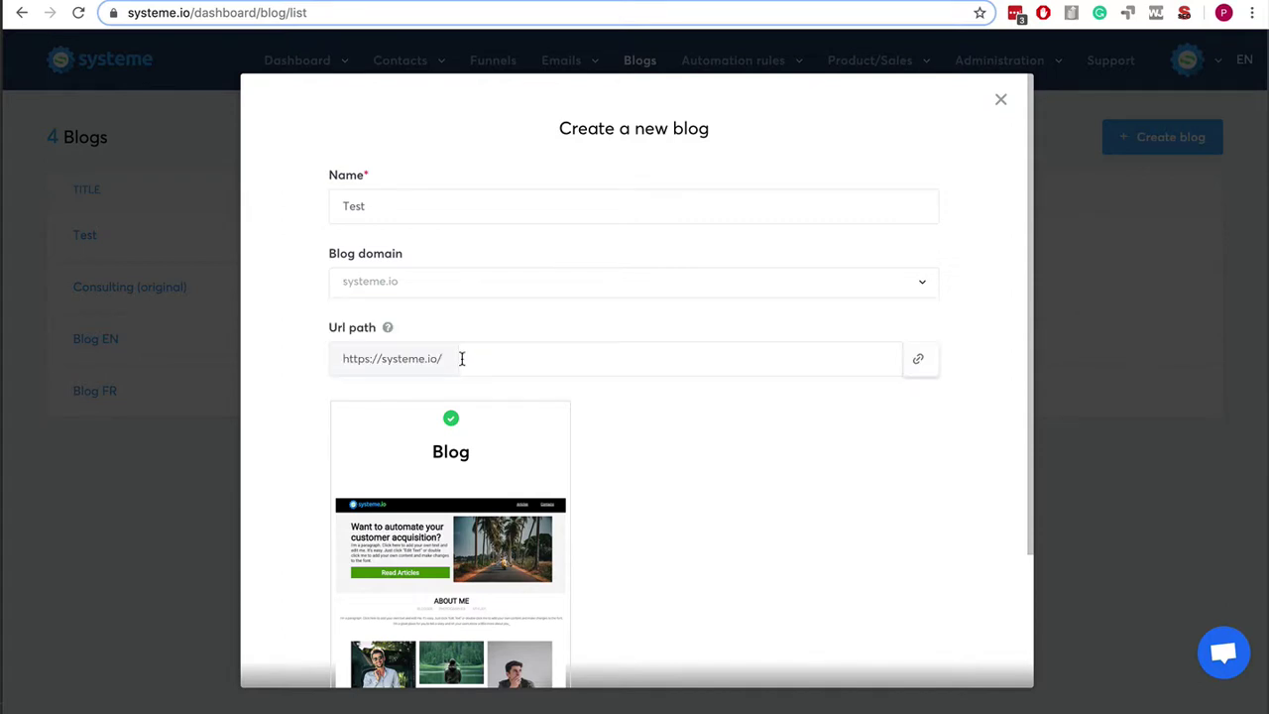
pyautogui.click(492, 365)
pyautogui.write('te')
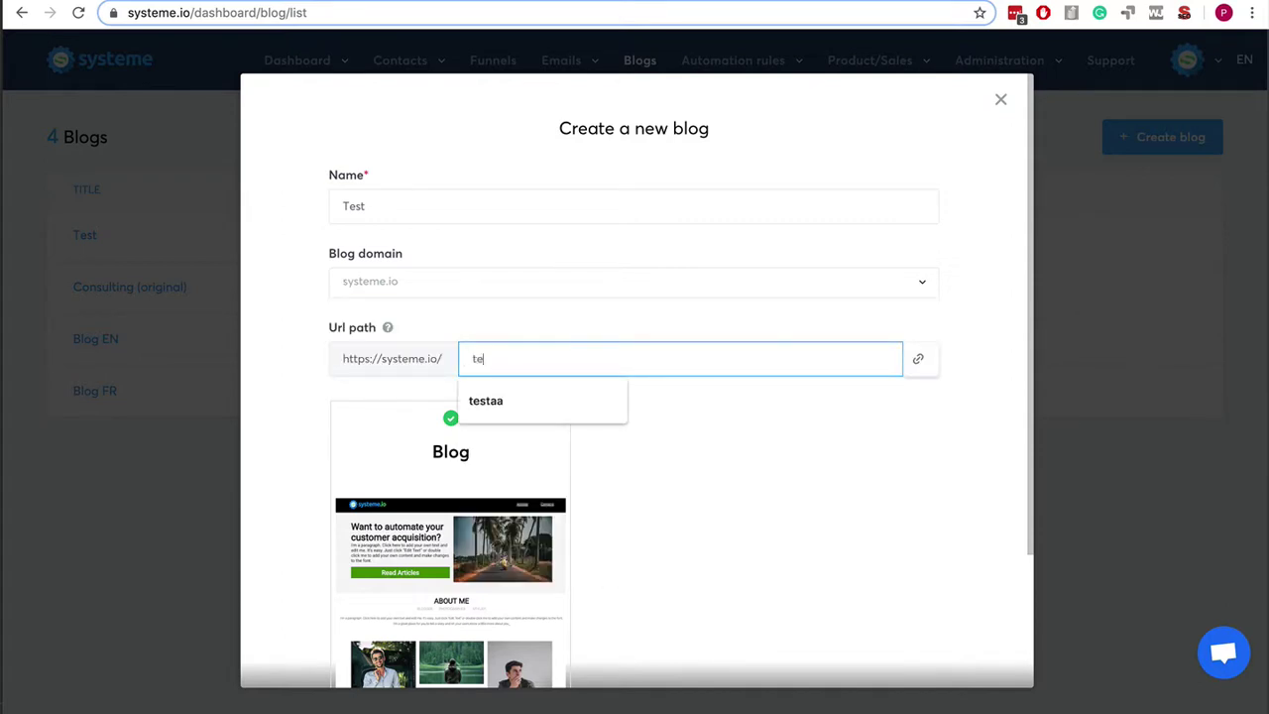
pyautogui.write('stblog')
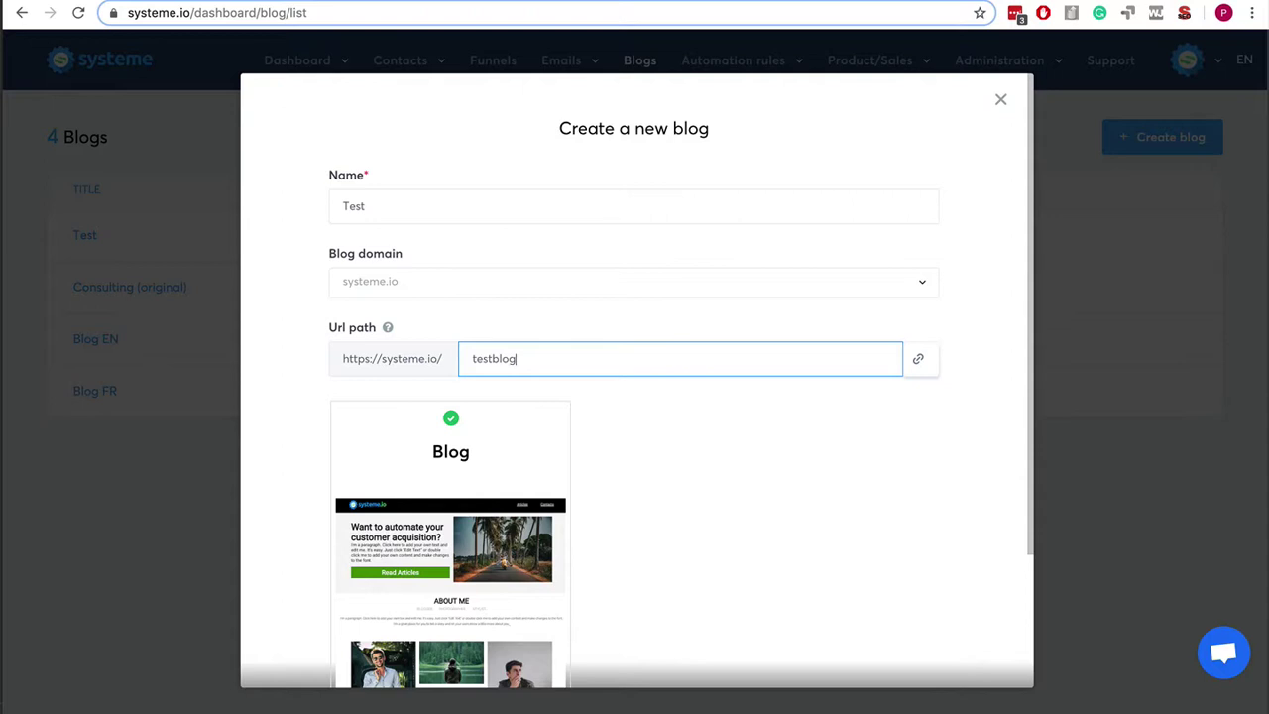
pyautogui.scroll(-2, 736, 456)
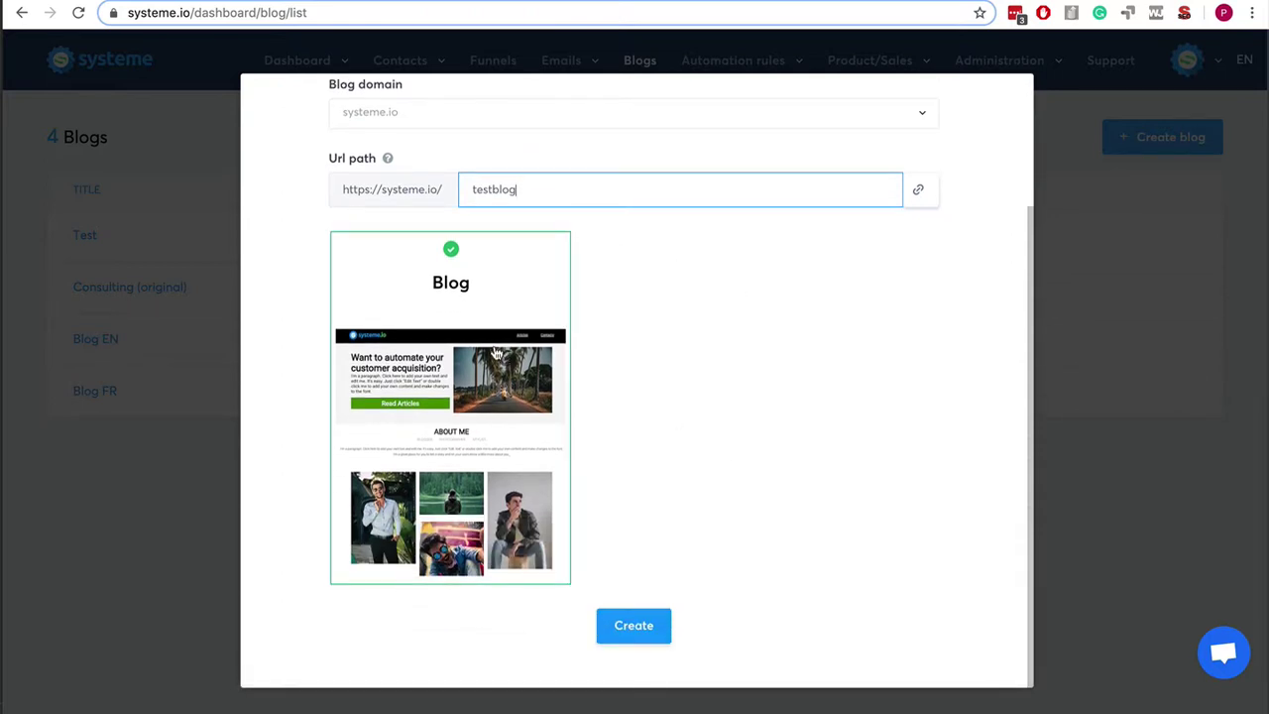
pyautogui.click(634, 626)
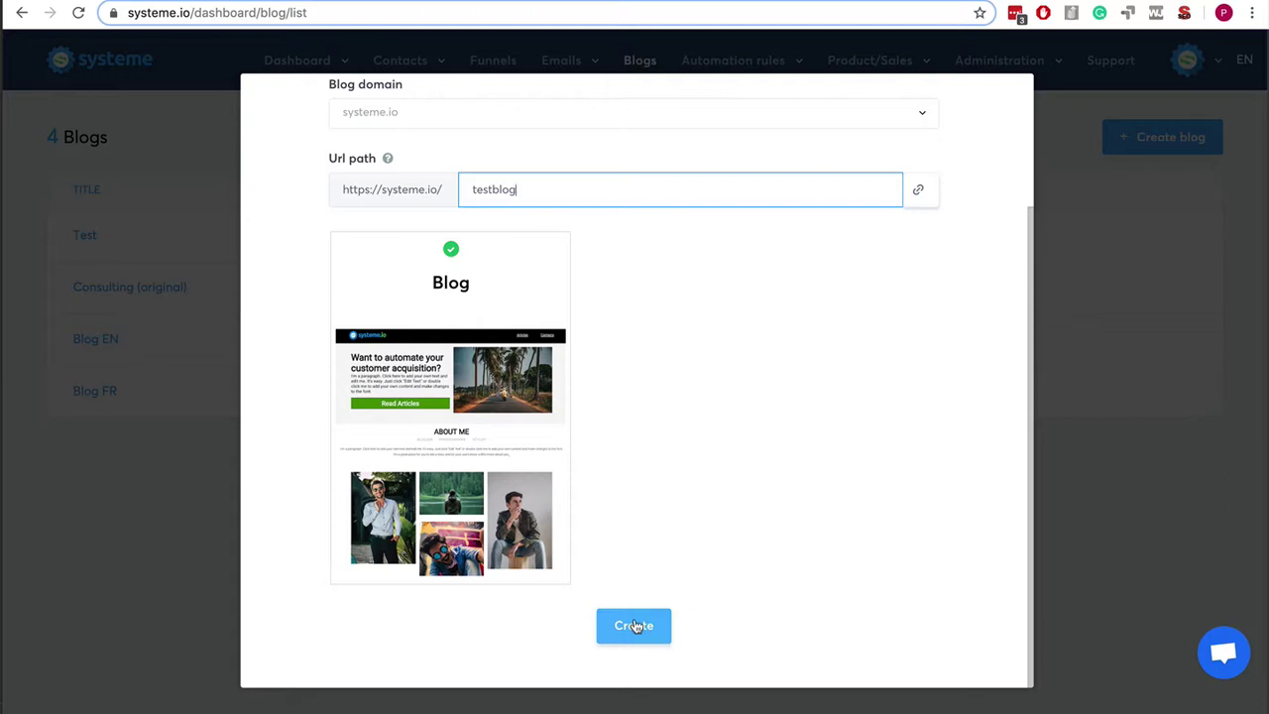
pyautogui.click(634, 626)
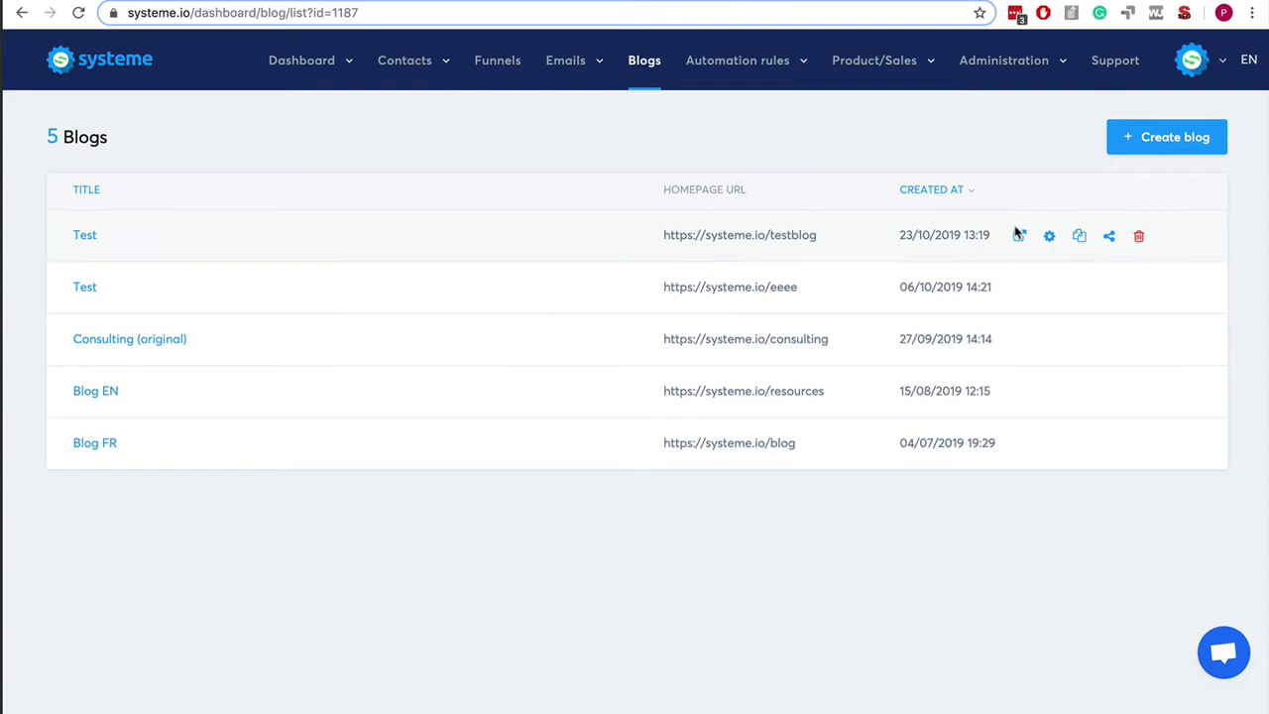
pyautogui.moveTo(1019, 238)
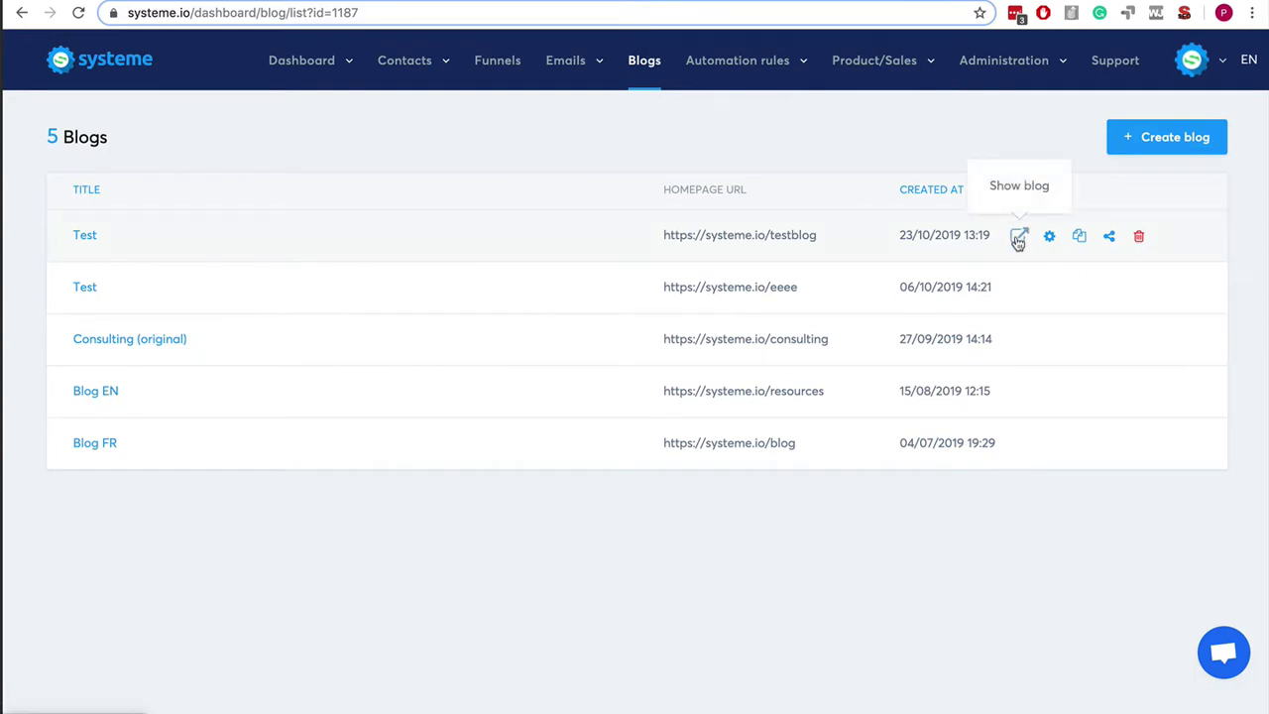
# Step: View the Test blog's public homepage at systeme.io/testblog and scroll through its default content
pyautogui.click(1018, 238)
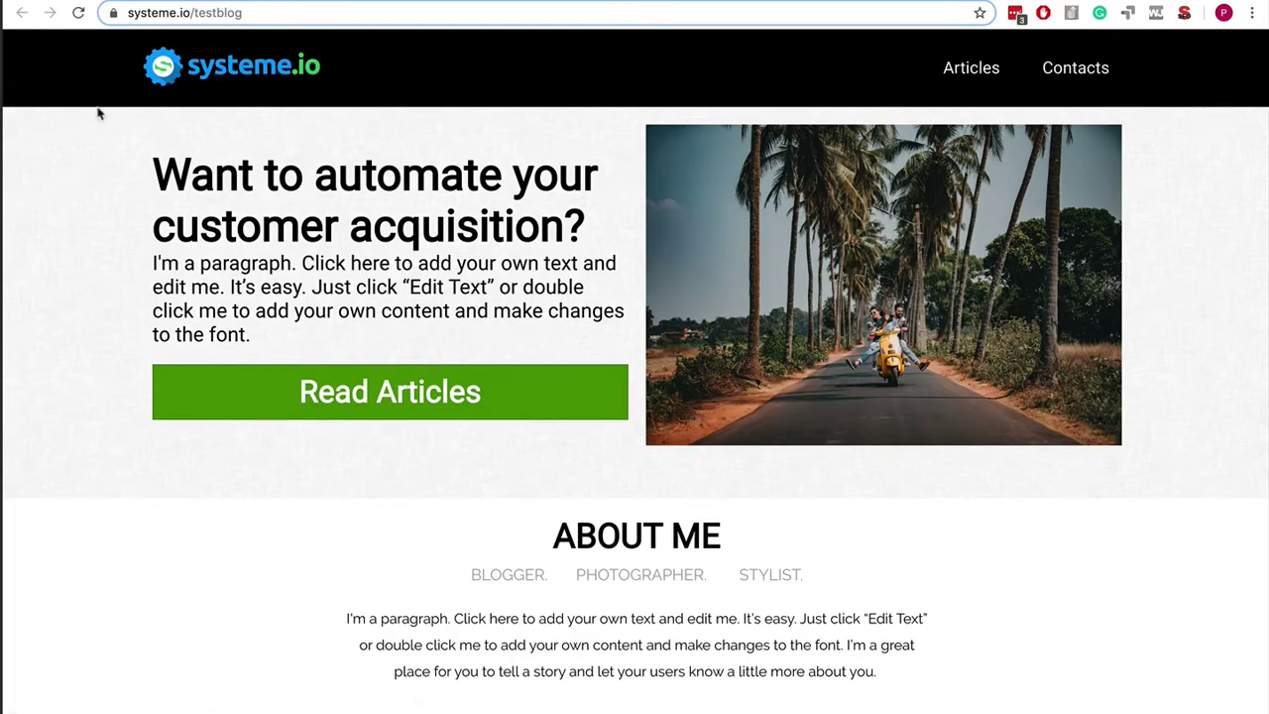
pyautogui.scroll(-3, 109, 343)
pyautogui.scroll(-2, 109, 345)
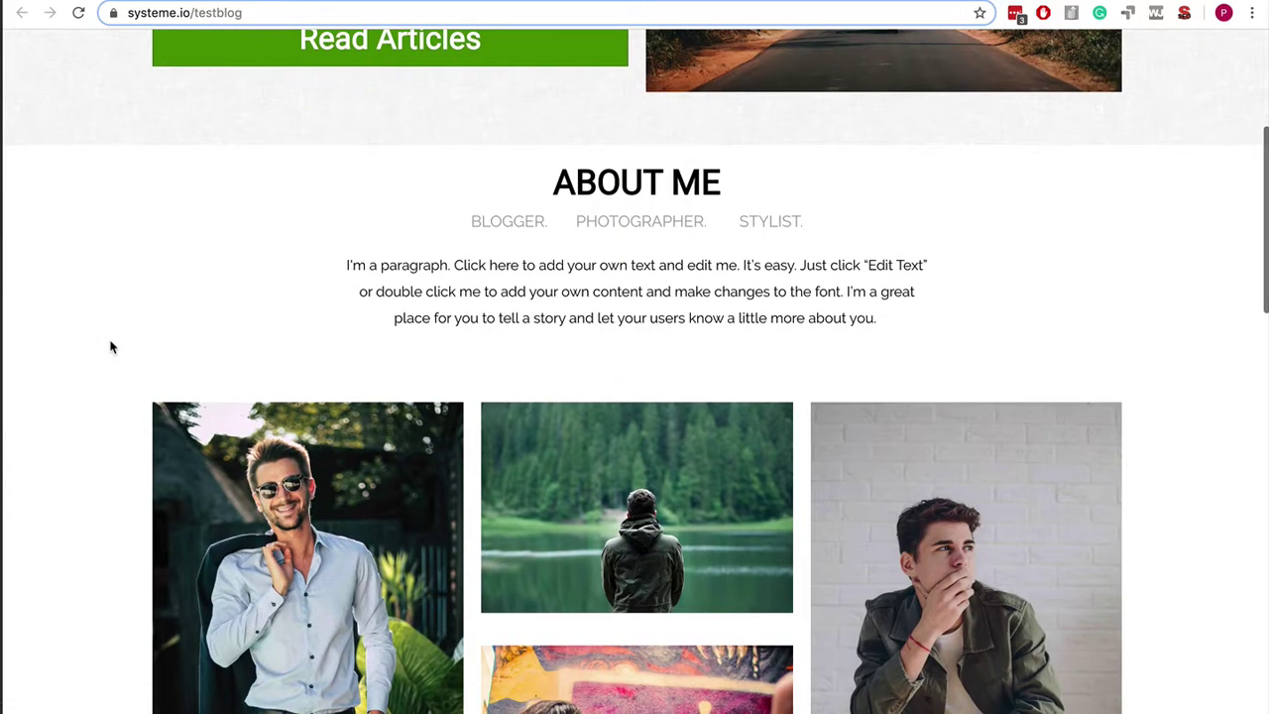
pyautogui.scroll(-5, 111, 347)
pyautogui.scroll(-5, 111, 347)
pyautogui.scroll(5, 112, 345)
pyautogui.scroll(10, 113, 343)
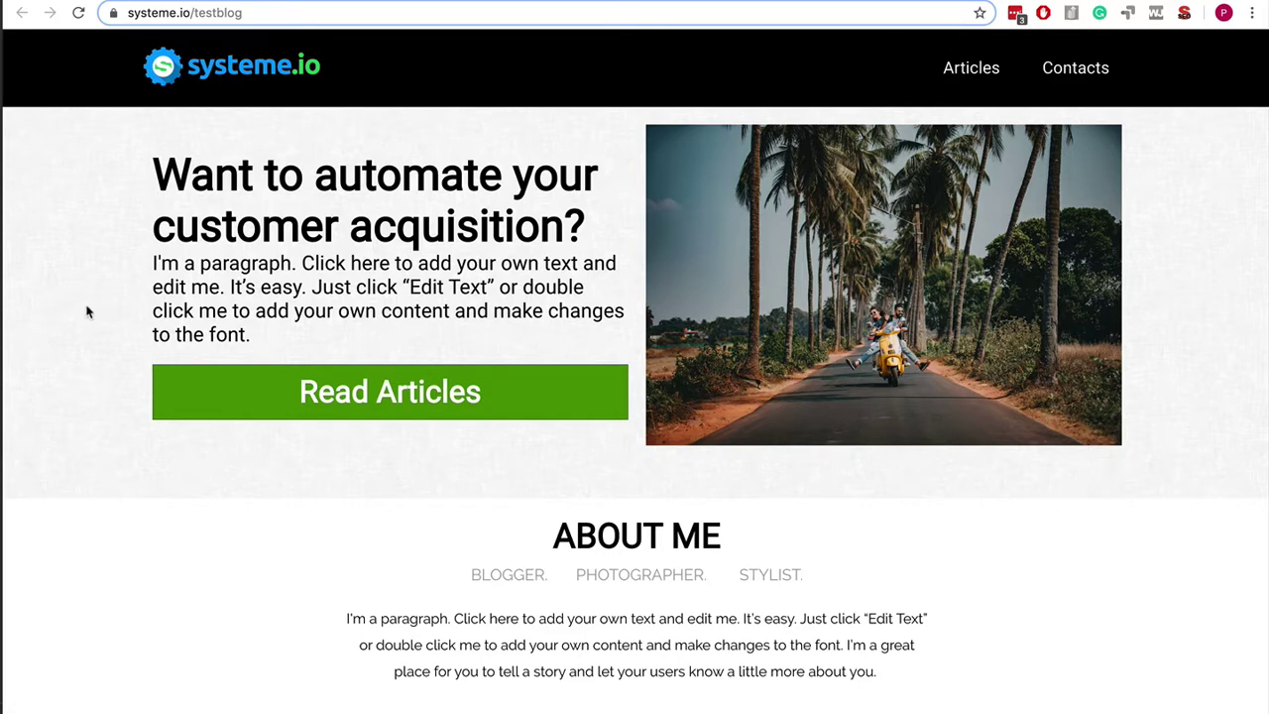
pyautogui.click(330, 391)
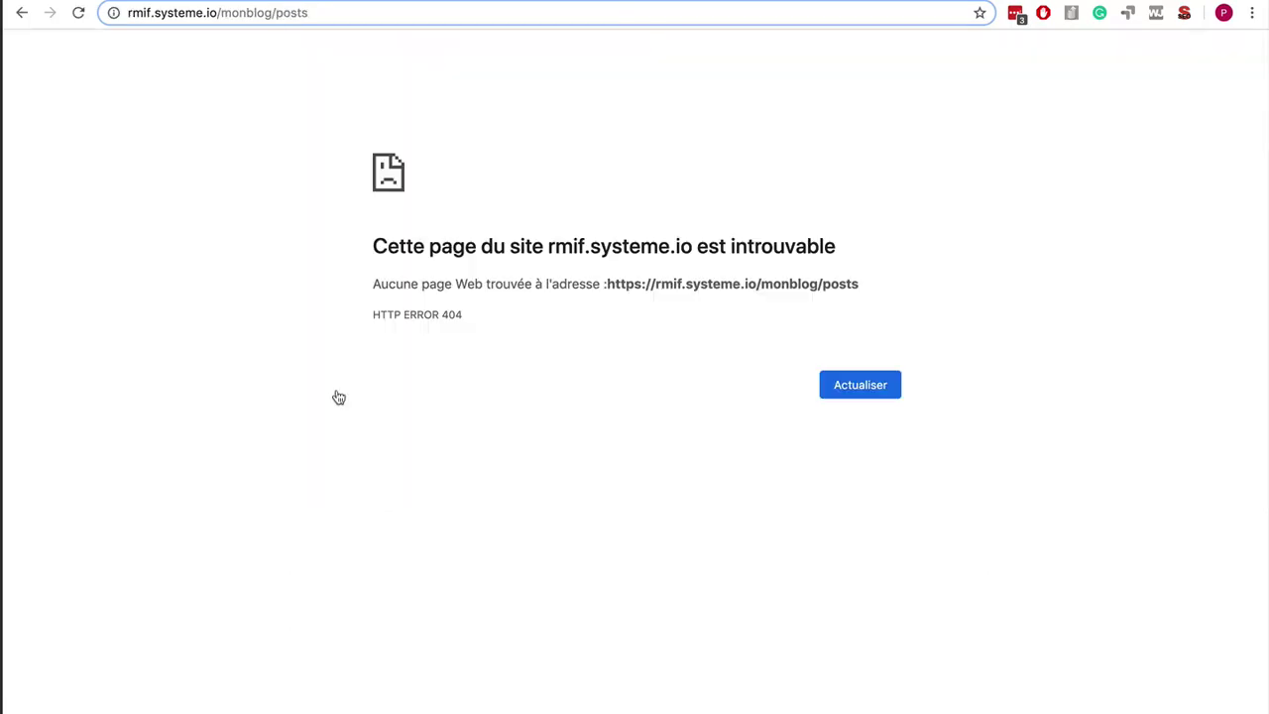
pyautogui.click(25, 13)
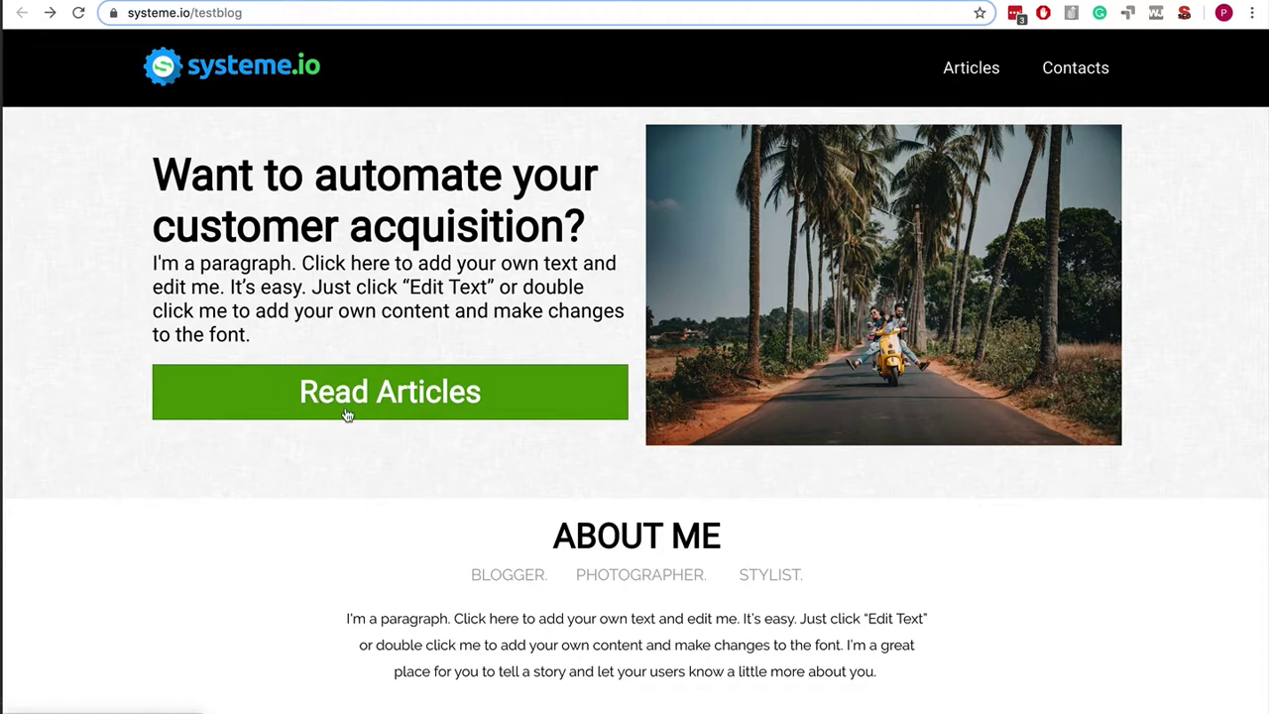
pyautogui.click(149, 13)
pyautogui.moveTo(159, 13)
pyautogui.mouseDown()
pyautogui.moveTo(204, 17)
pyautogui.moveTo(190, 13)
pyautogui.mouseUp()
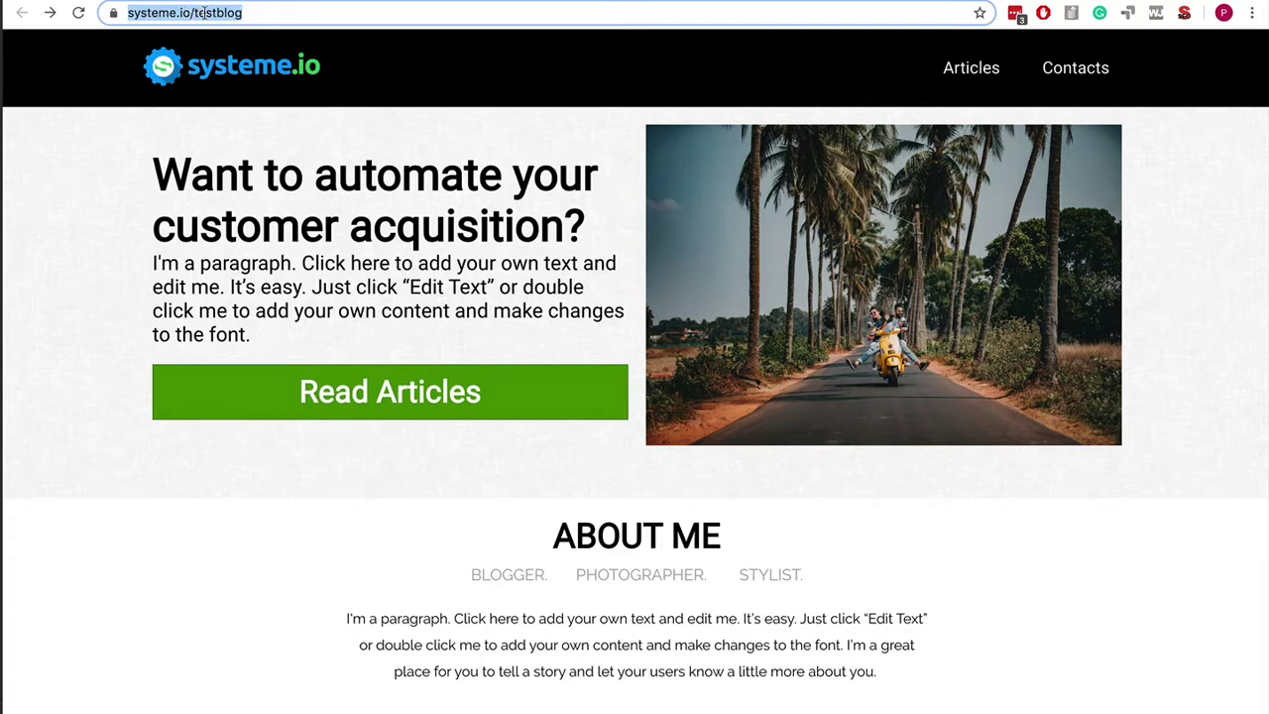
# Step: Scroll down and back up through the Test blog's public page
pyautogui.scroll(-4, 1001, 470)
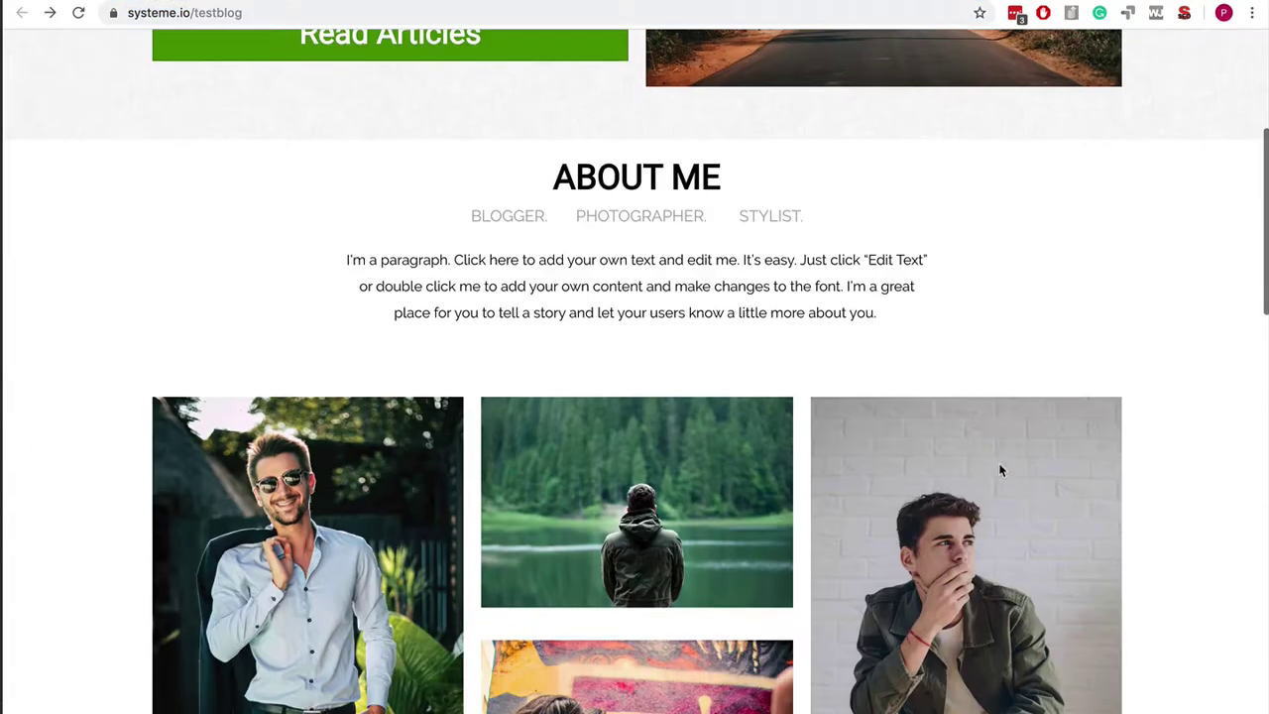
pyautogui.scroll(-1, 1001, 470)
pyautogui.scroll(-5, 1001, 470)
pyautogui.scroll(-5, 1002, 470)
pyautogui.scroll(-2, 1001, 470)
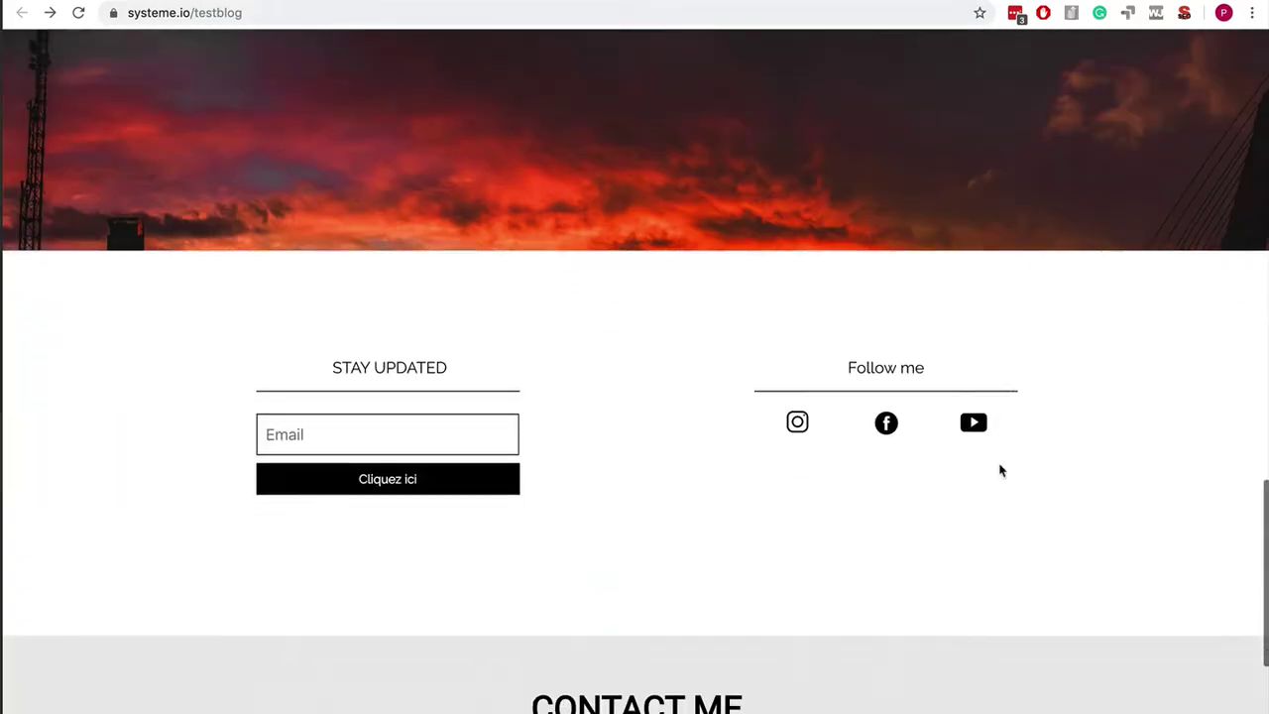
pyautogui.scroll(-3, 1000, 470)
pyautogui.scroll(1, 1000, 470)
pyautogui.scroll(5, 1000, 470)
pyautogui.scroll(10, 1000, 469)
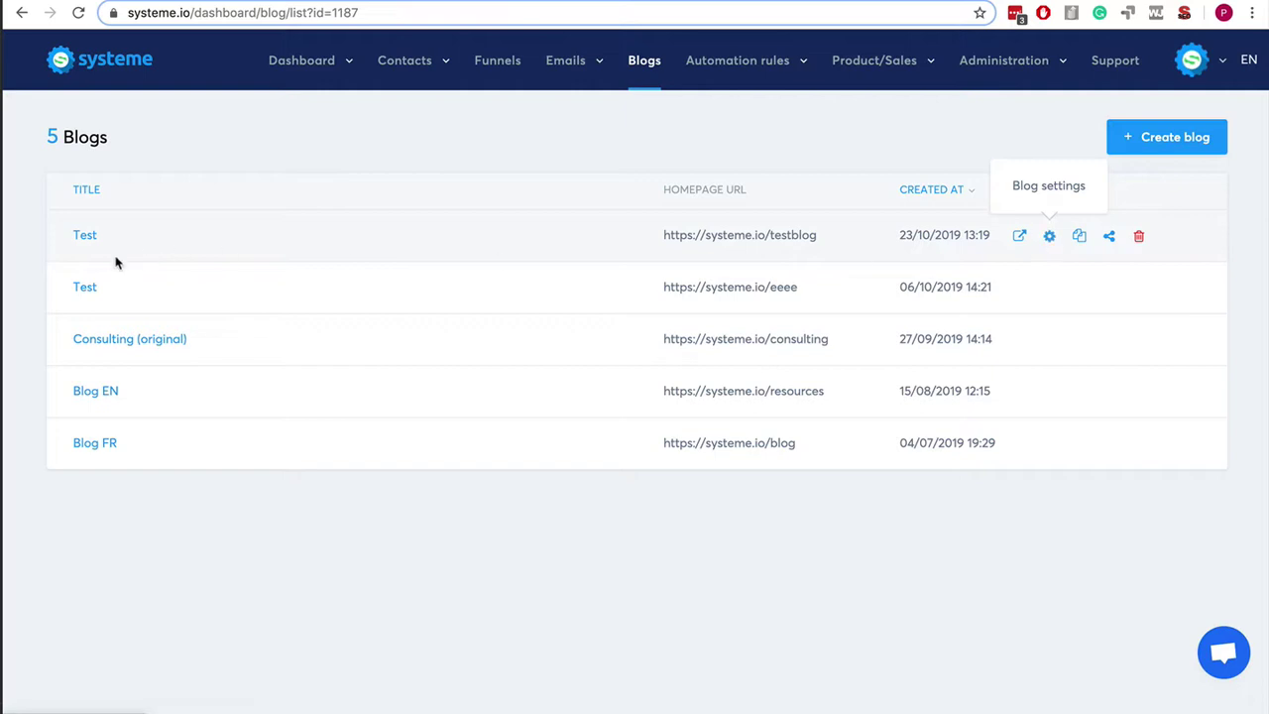
# Step: Open the Test blog's posts page, which lists zero posts
pyautogui.click(86, 238)
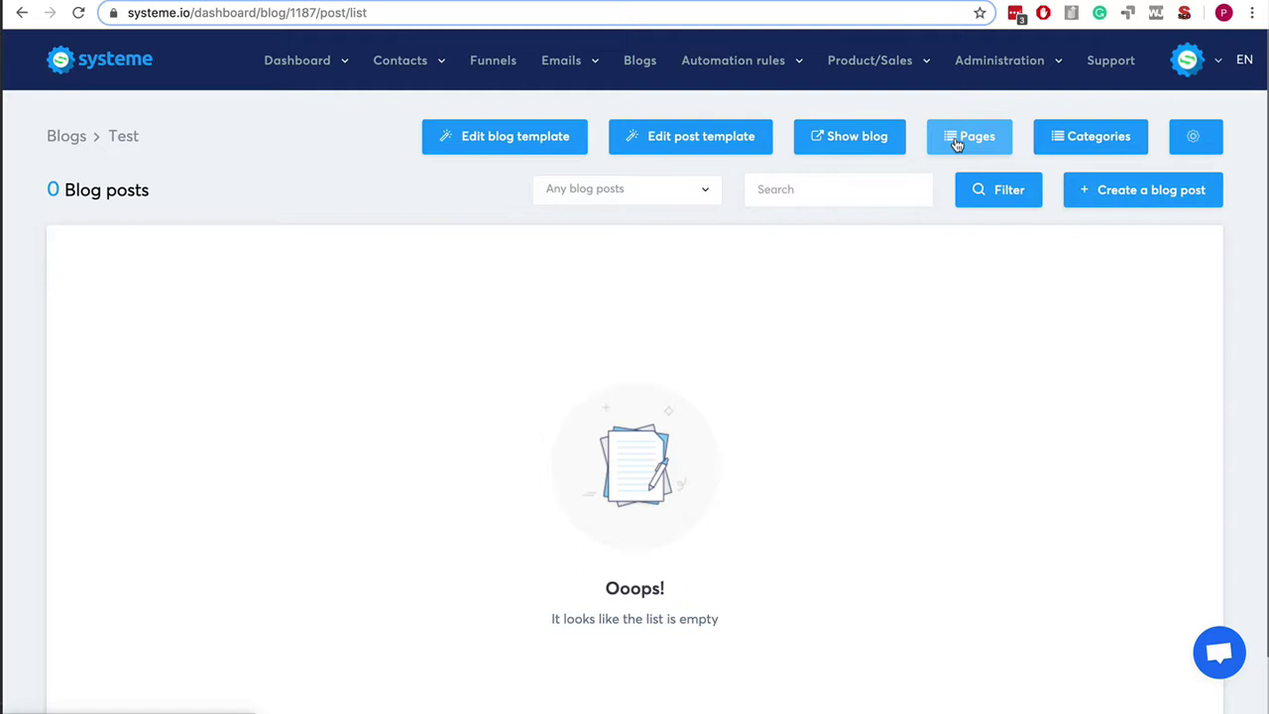
pyautogui.scroll(-1, 1069, 146)
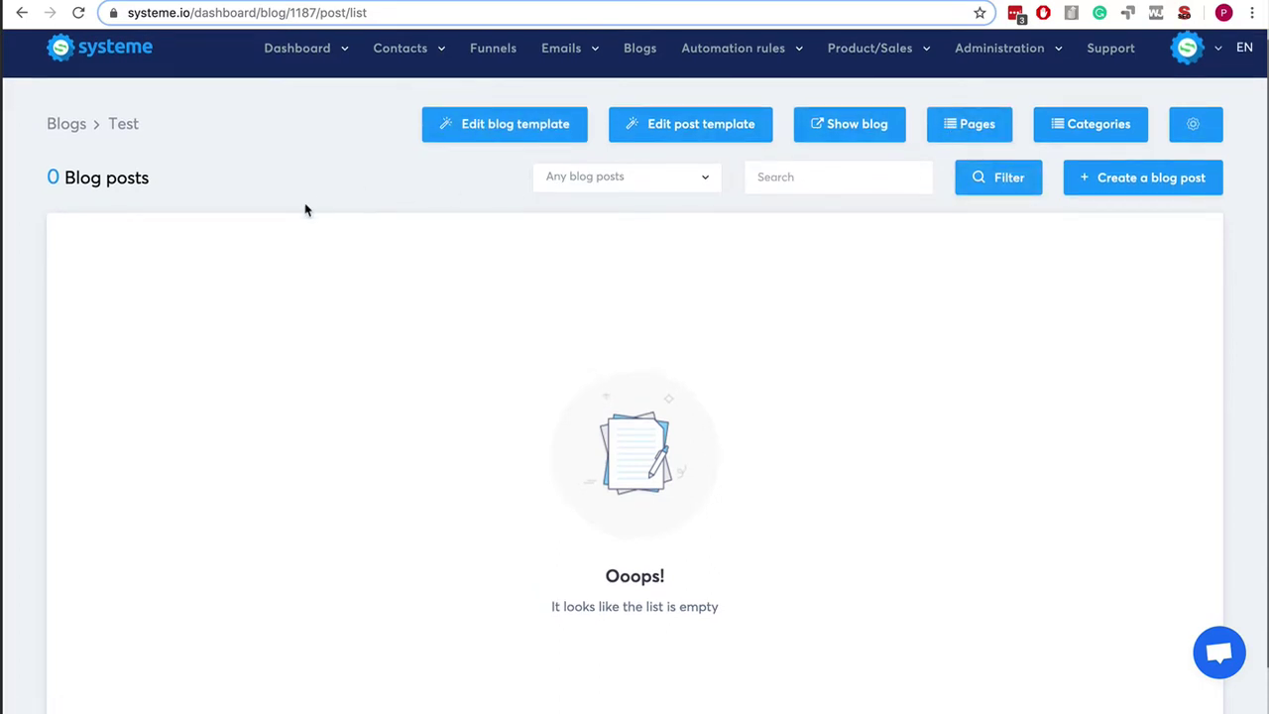
# Step: Add the post 'First blog post' with the description 'Description'
pyautogui.click(1127, 188)
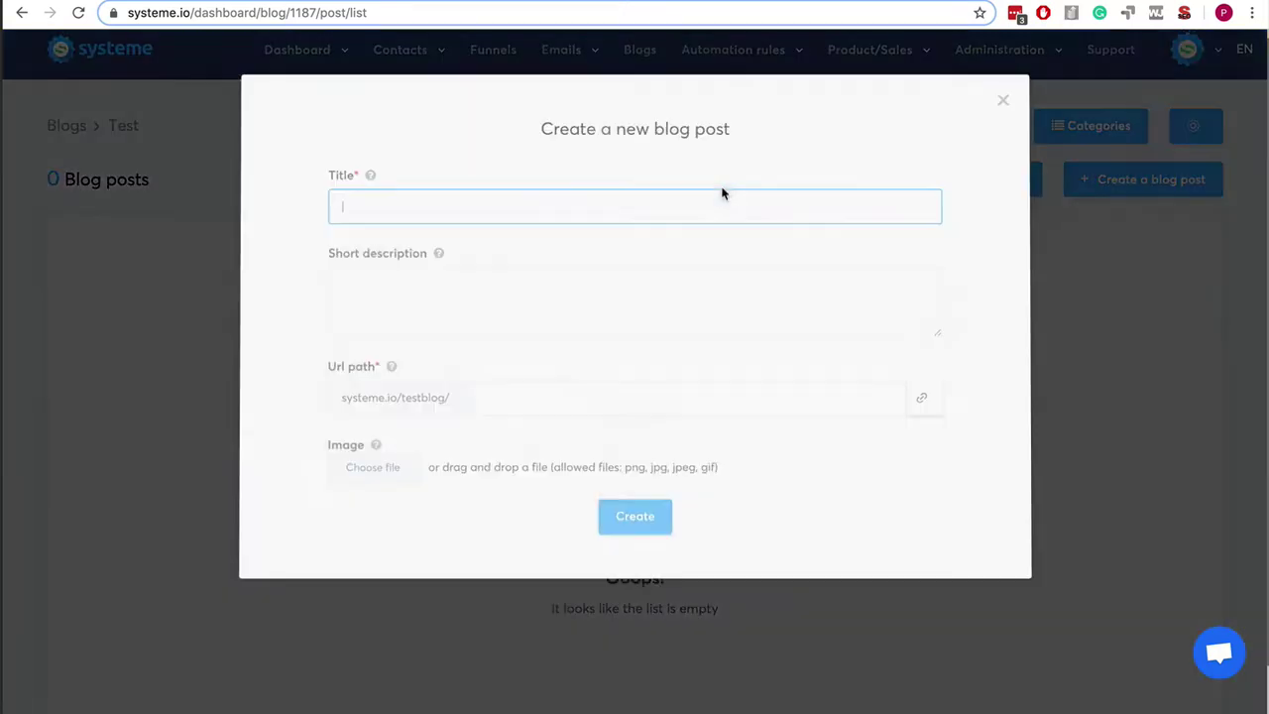
pyautogui.write('Fir')
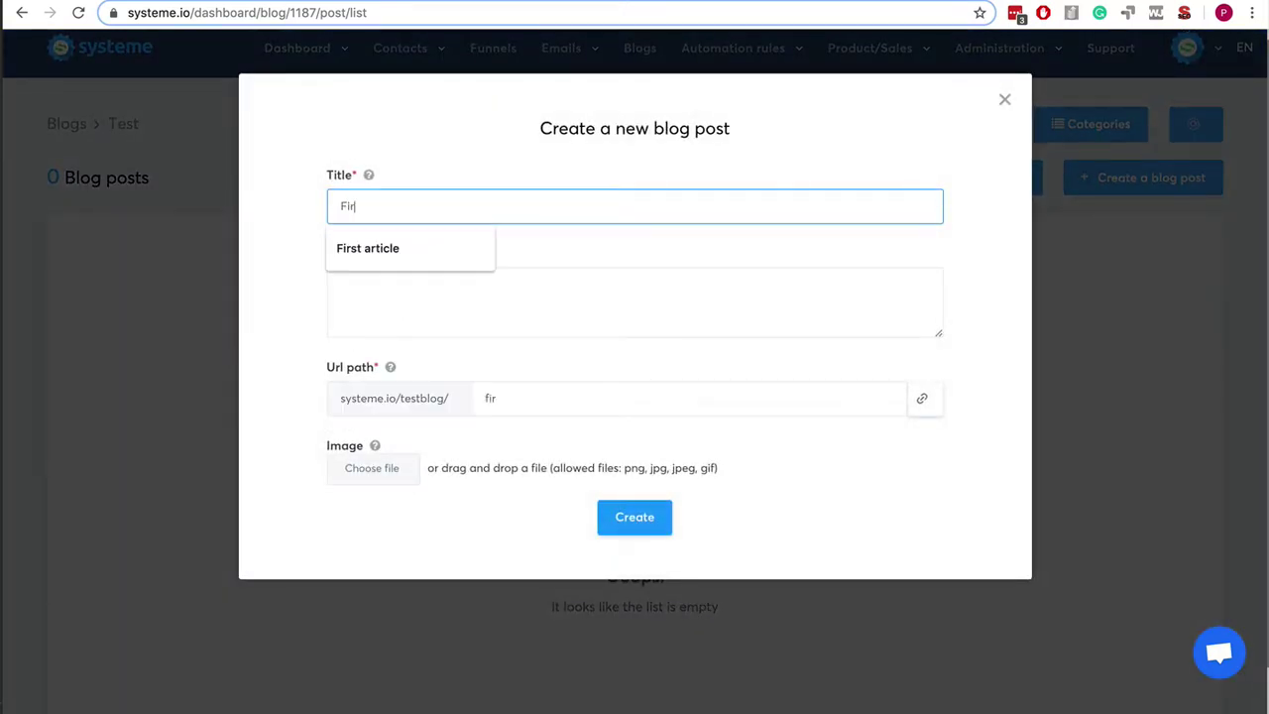
pyautogui.write('st blog post')
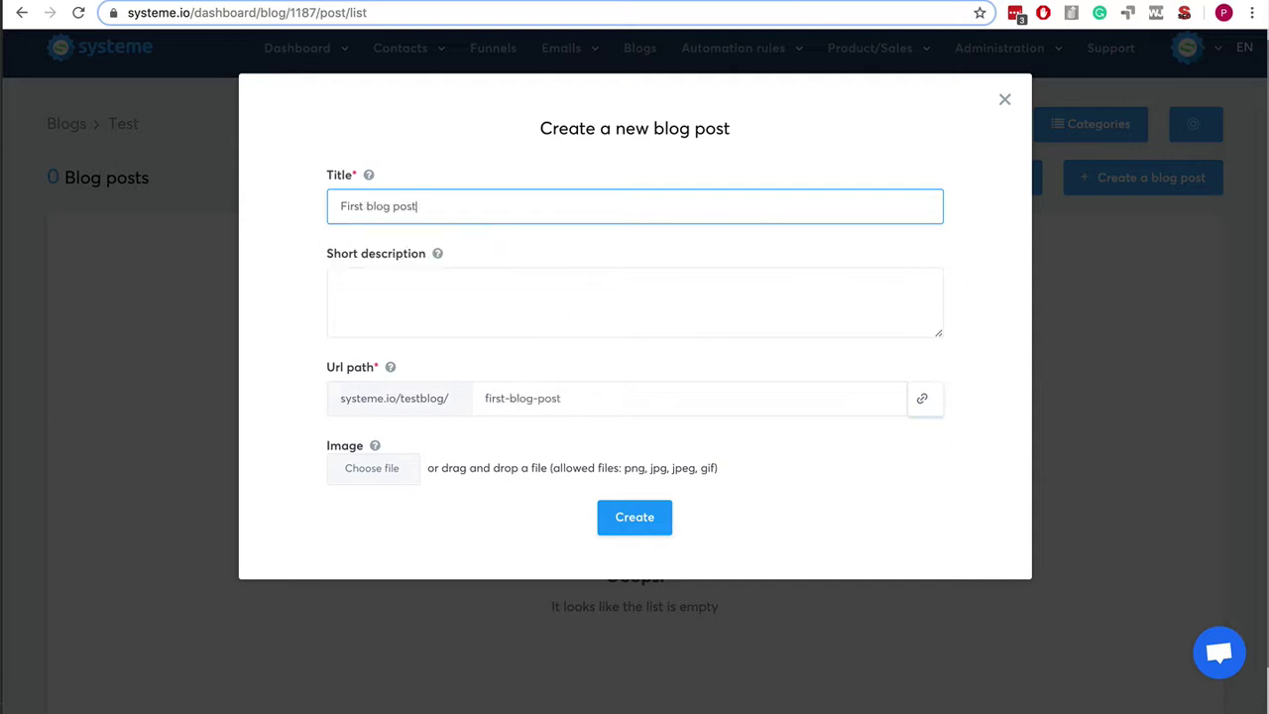
pyautogui.click(512, 268)
pyautogui.write('Description')
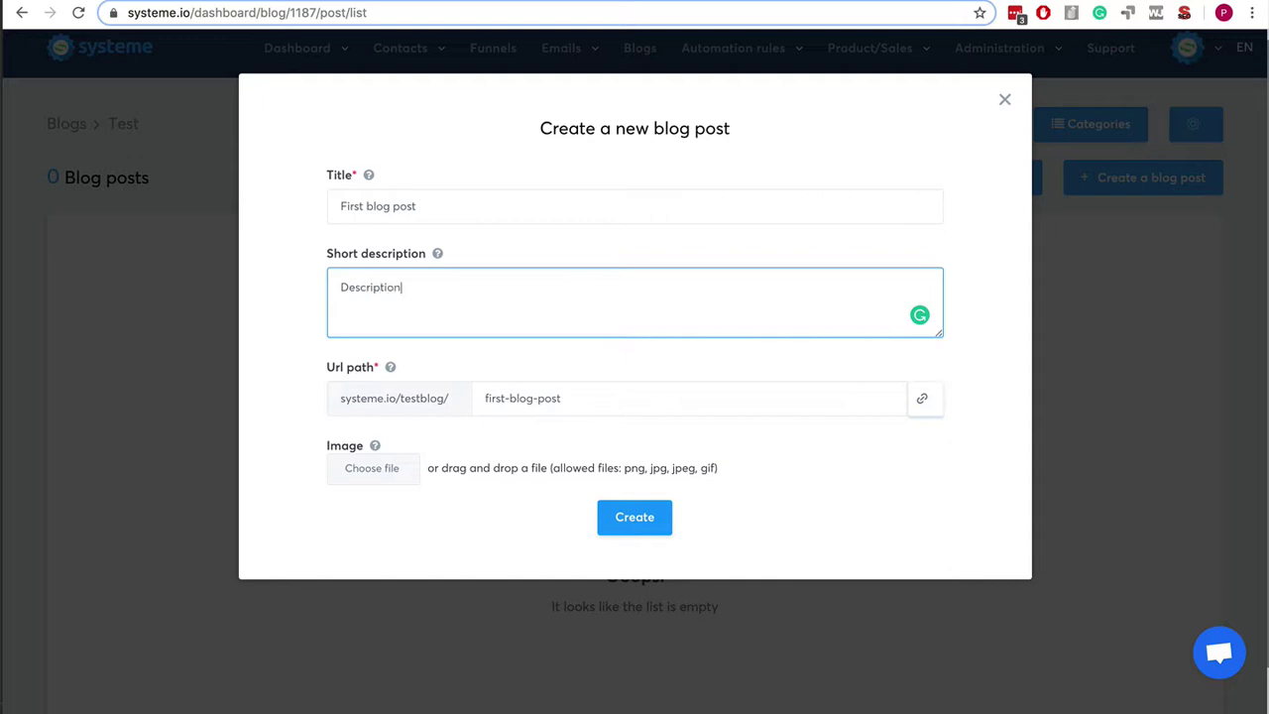
pyautogui.click(646, 526)
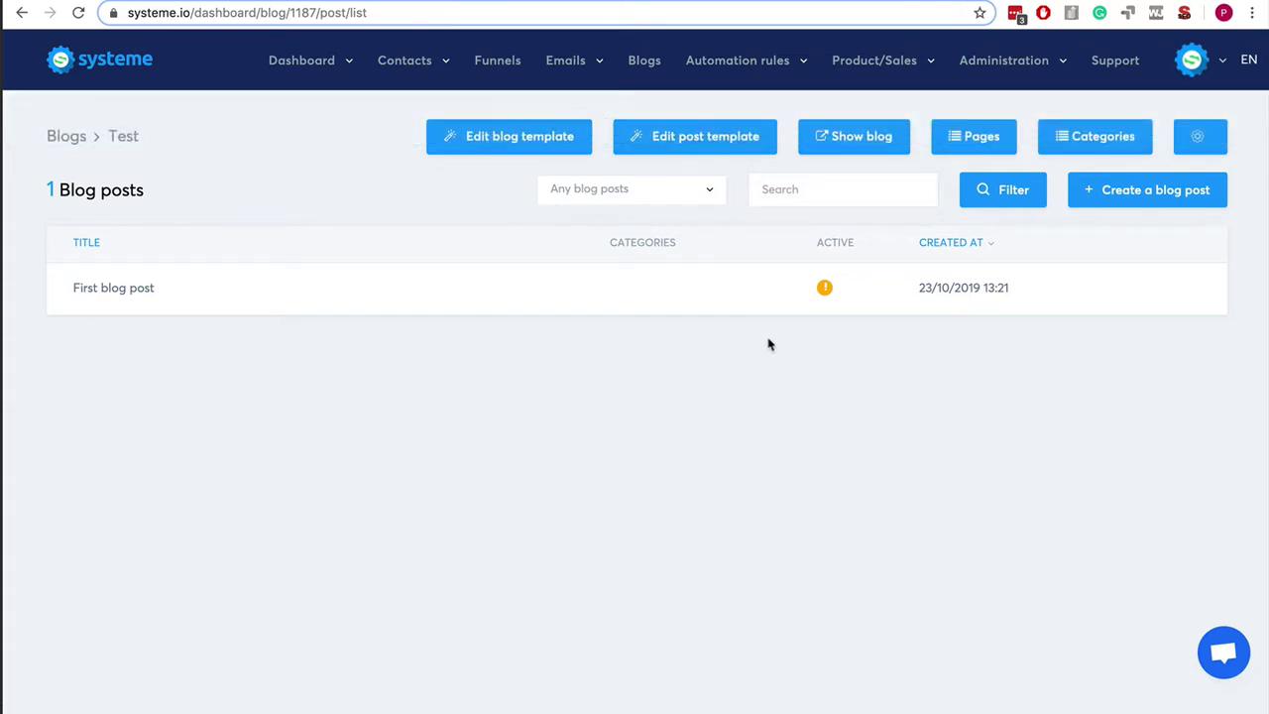
# Step: Preview the live First blog post page and scroll through its default template content
pyautogui.click(1038, 287)
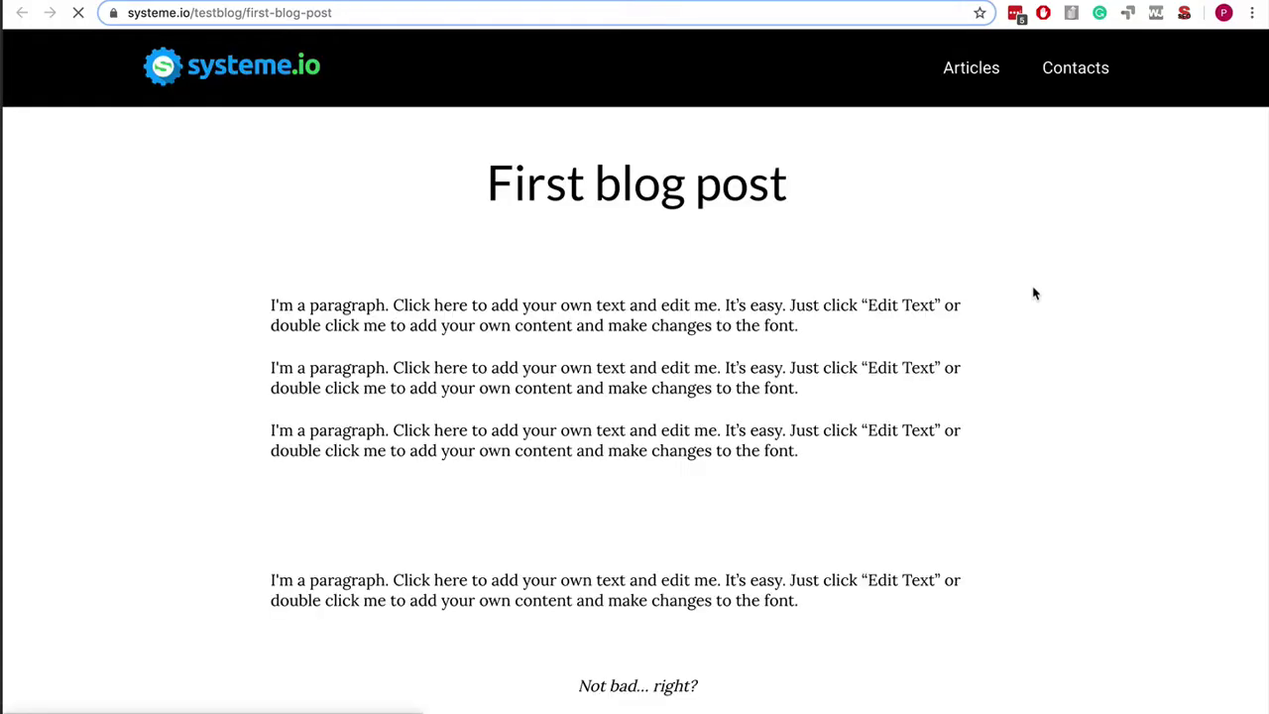
pyautogui.scroll(-5, 1098, 310)
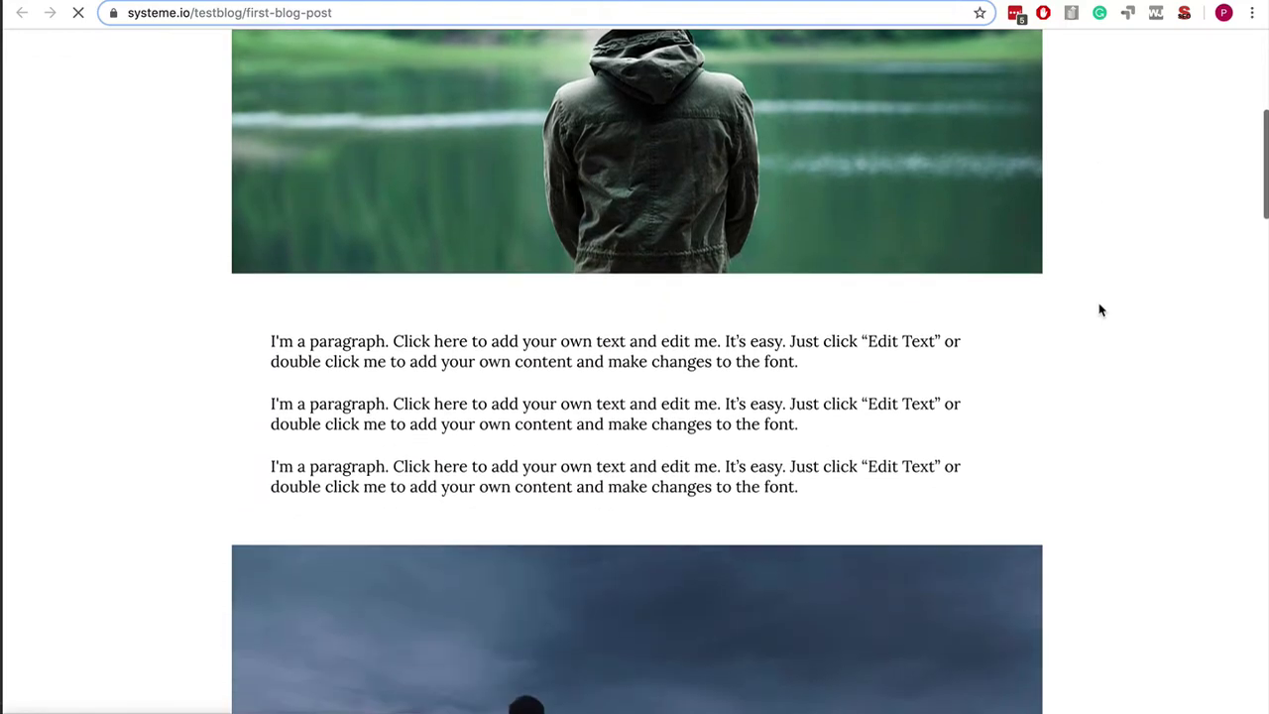
pyautogui.scroll(-5, 1099, 311)
pyautogui.scroll(-1, 1099, 310)
pyautogui.scroll(-4, 1099, 310)
pyautogui.scroll(-5, 1099, 311)
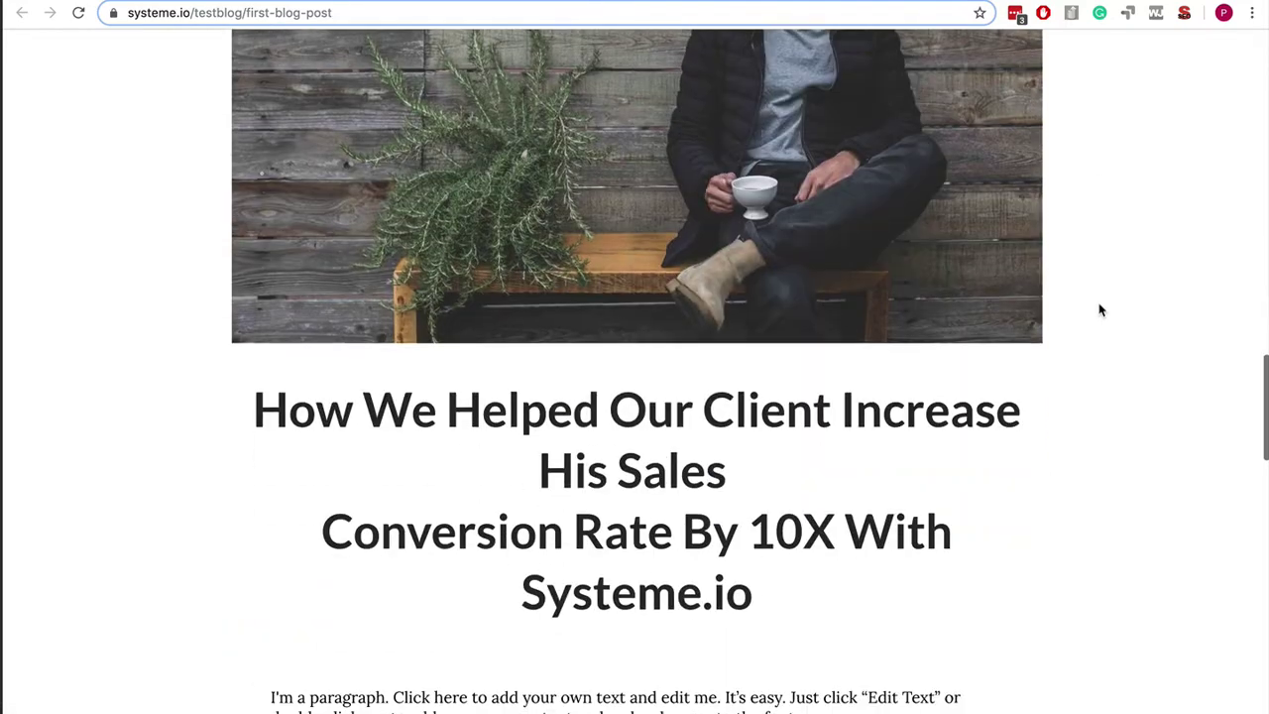
pyautogui.scroll(-3, 1099, 310)
pyautogui.scroll(-2, 1099, 310)
pyautogui.scroll(-5, 1099, 310)
pyautogui.scroll(-5, 1098, 310)
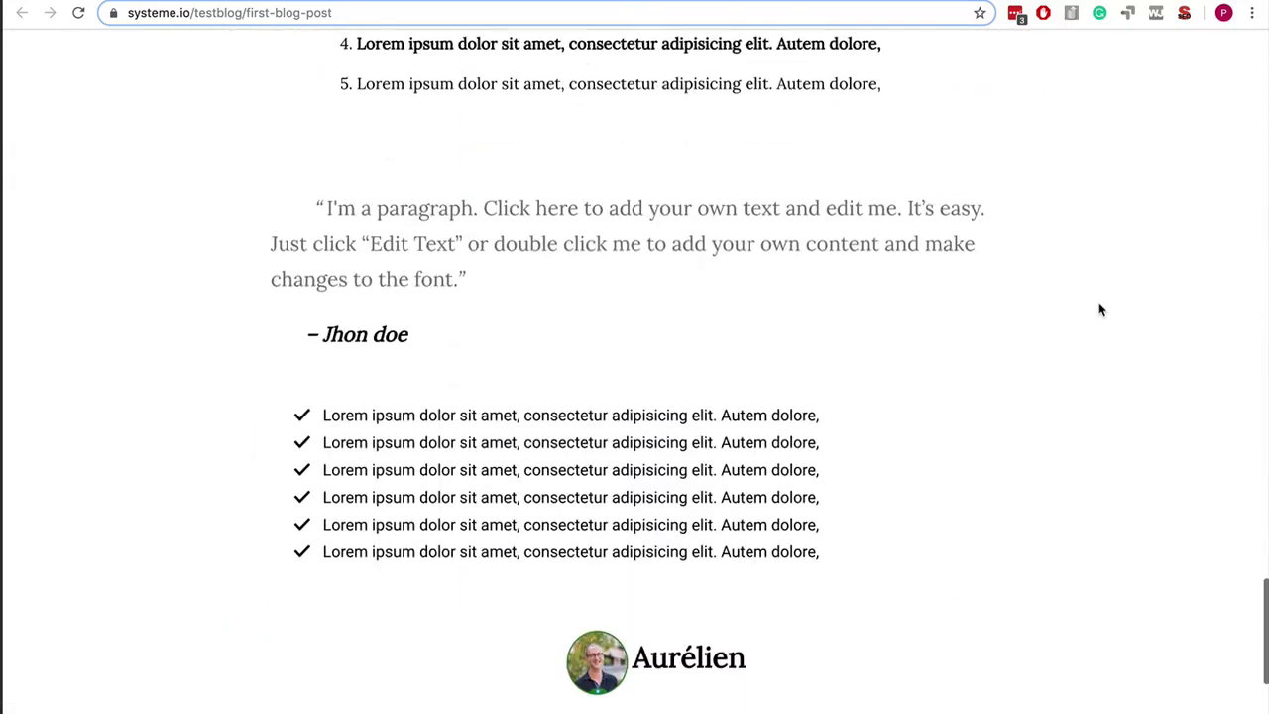
pyautogui.scroll(3, 1099, 311)
pyautogui.scroll(8, 1099, 307)
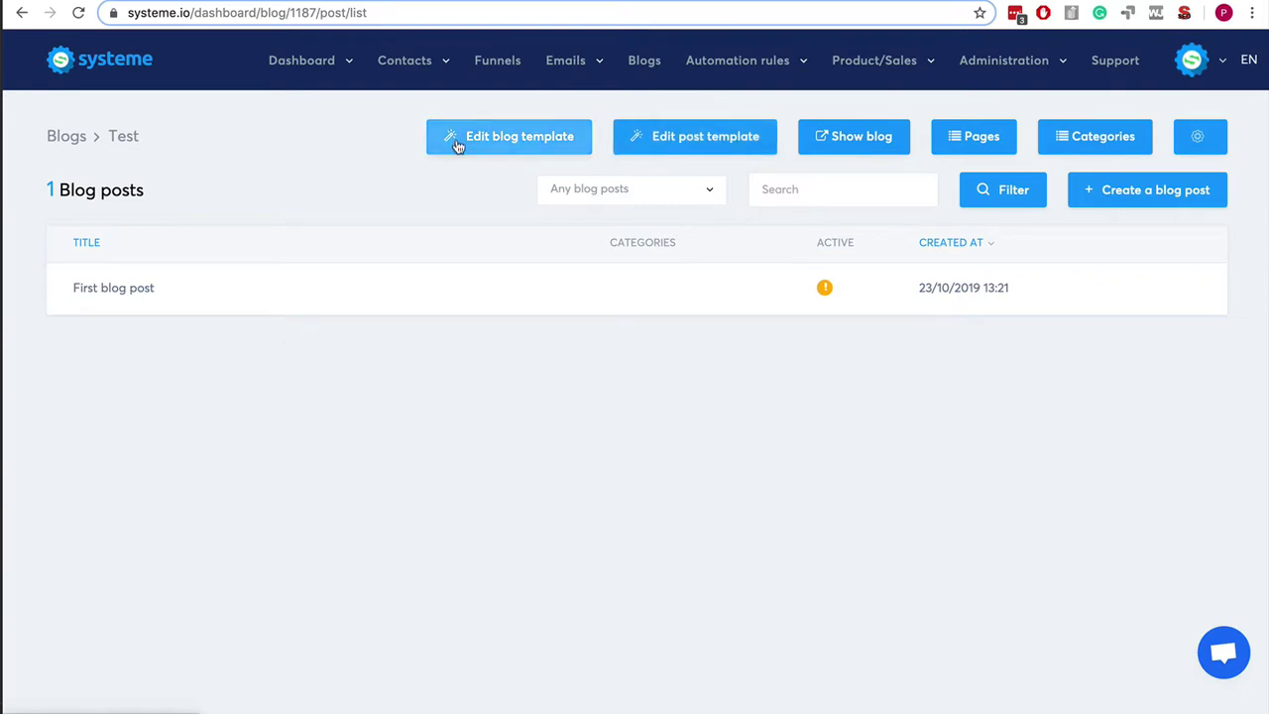
pyautogui.click(966, 139)
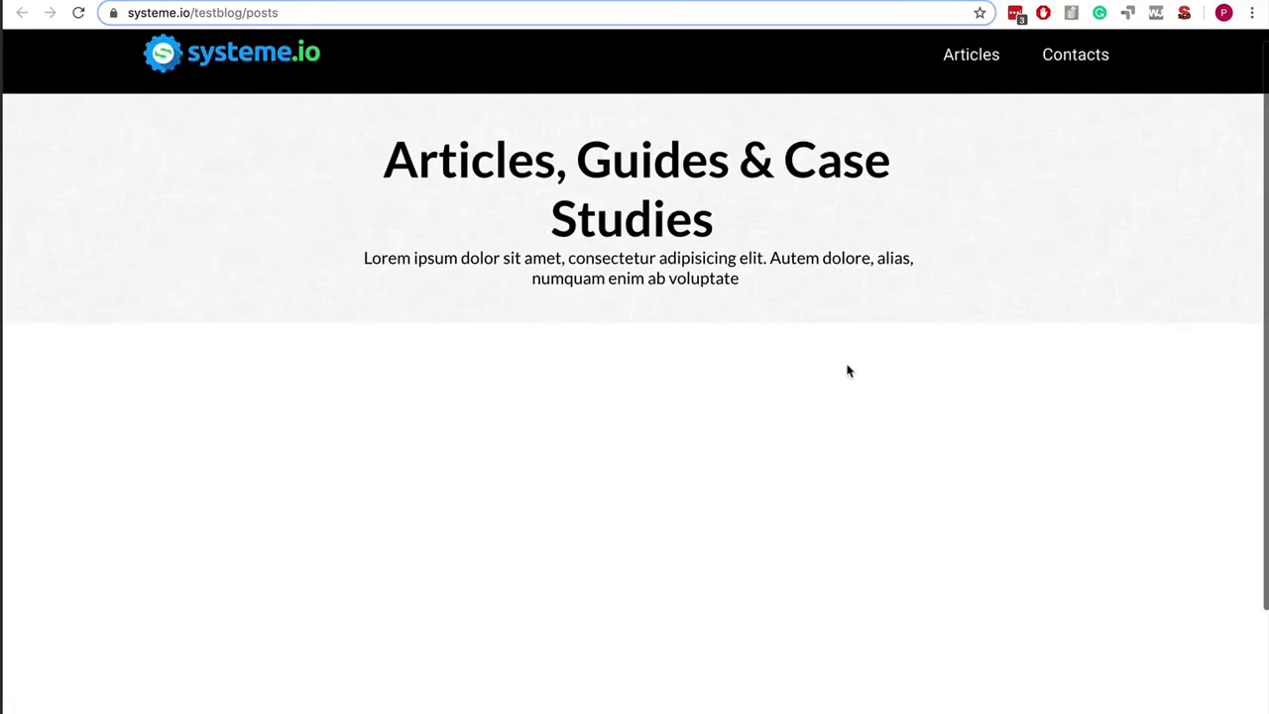
pyautogui.scroll(3, 848, 371)
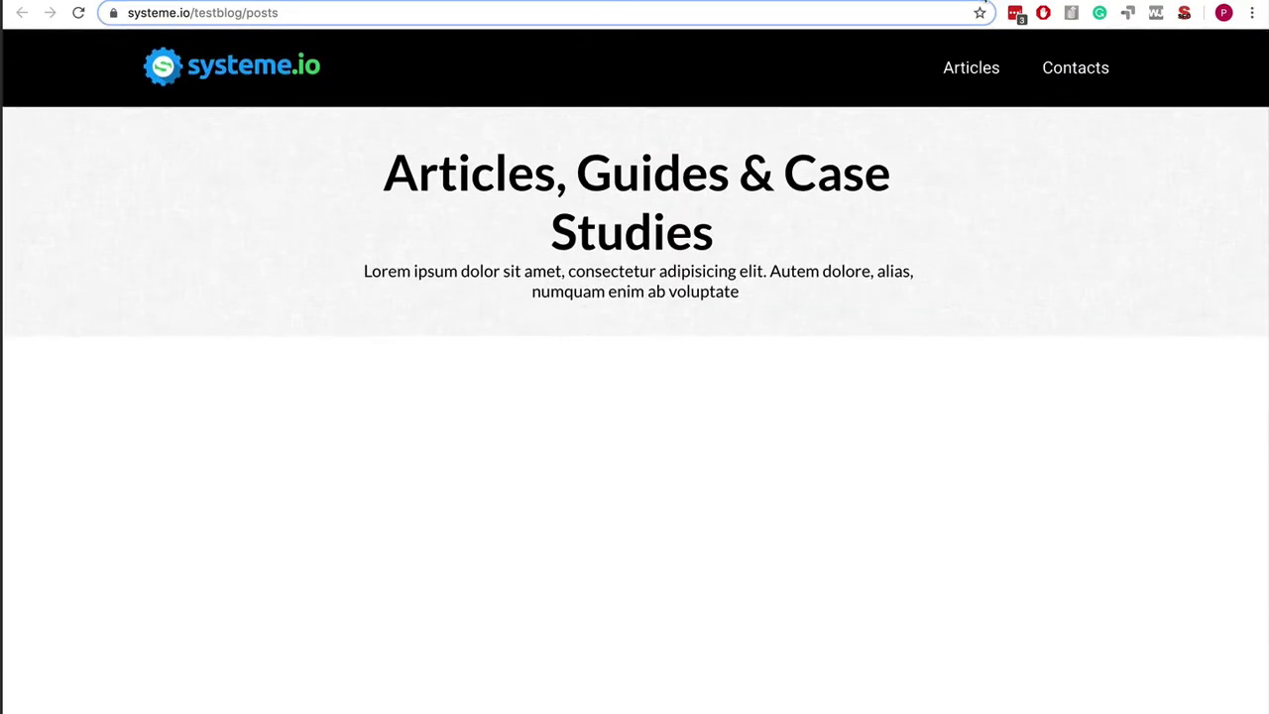
pyautogui.hotkey('ctrl', 'w')
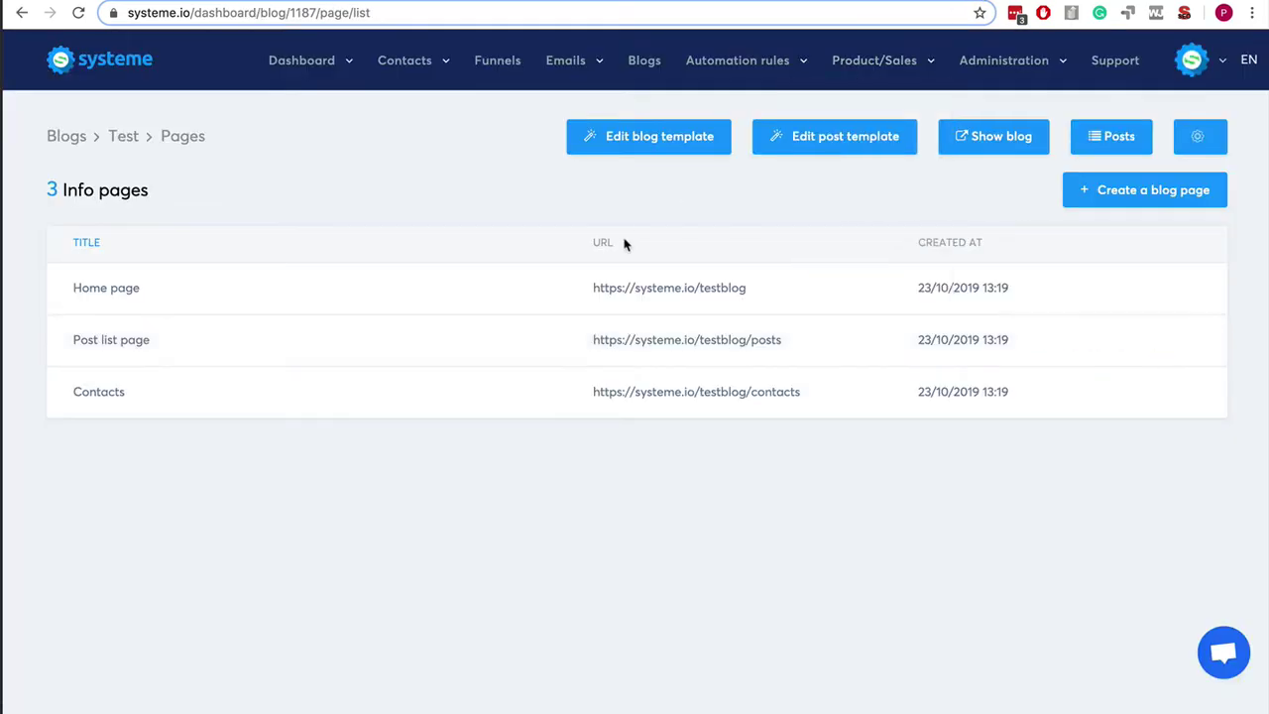
pyautogui.moveTo(672, 286)
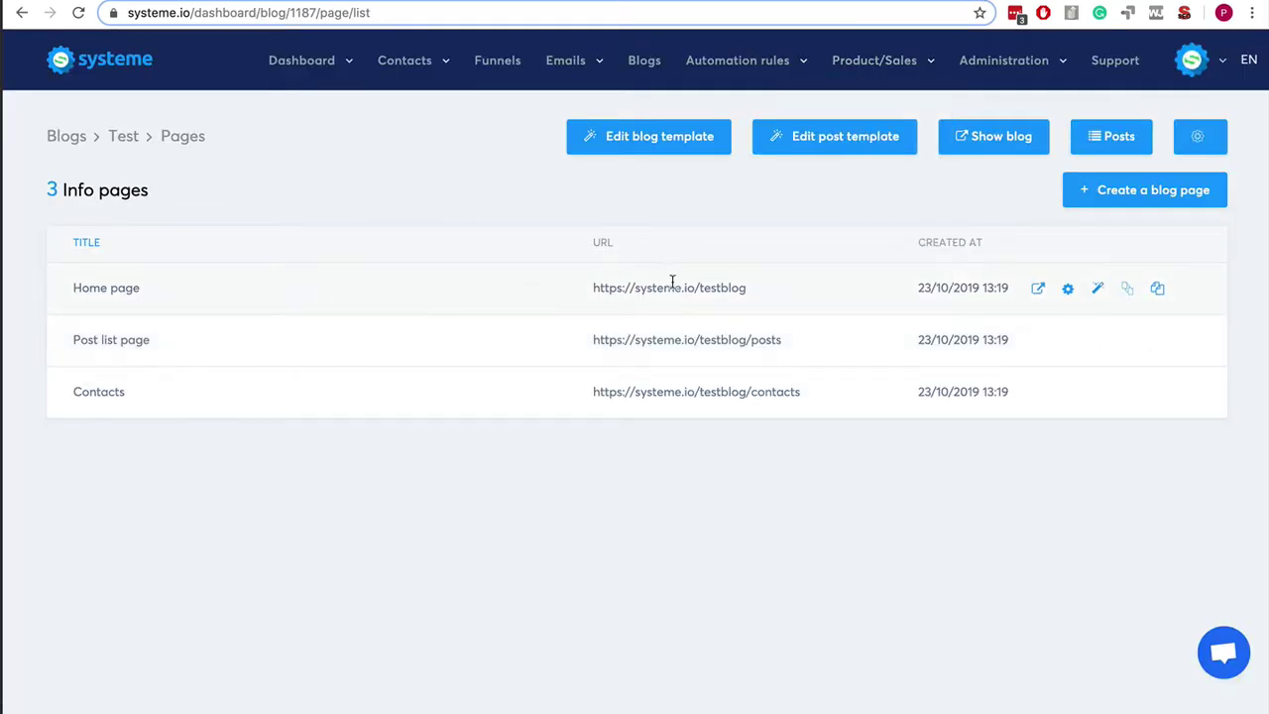
pyautogui.click(687, 339)
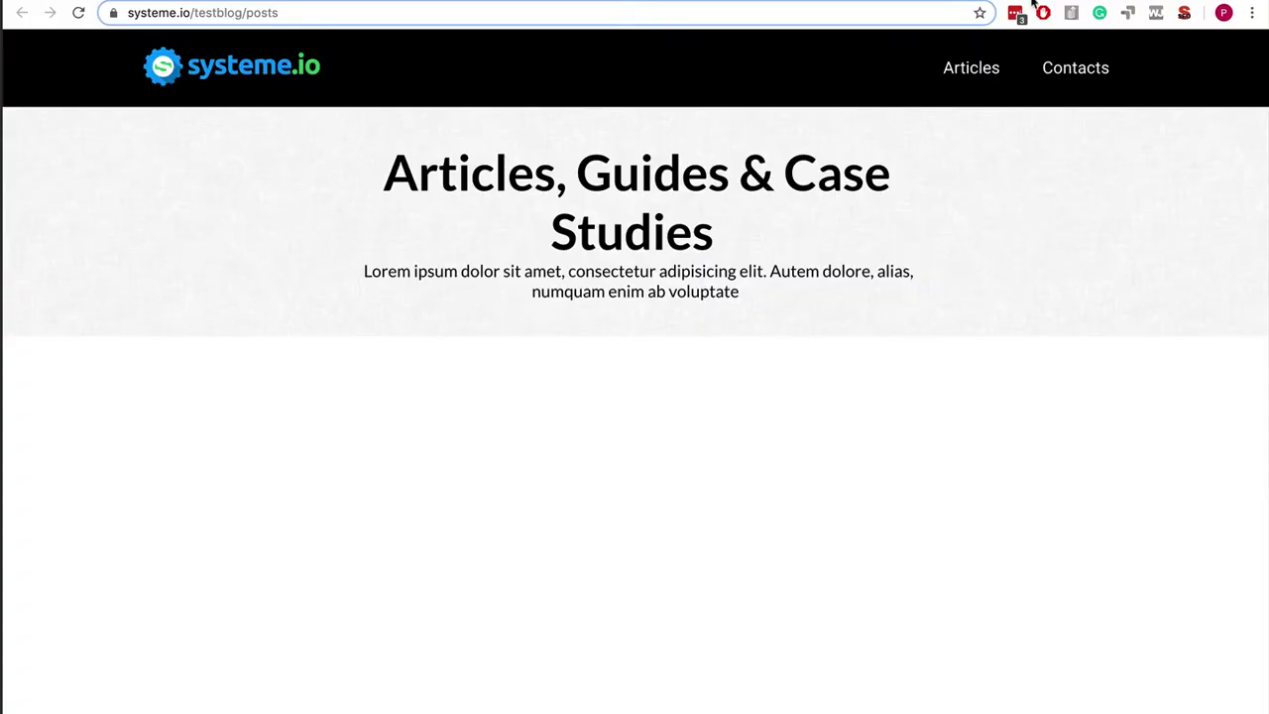
pyautogui.scroll(-1, 414, 429)
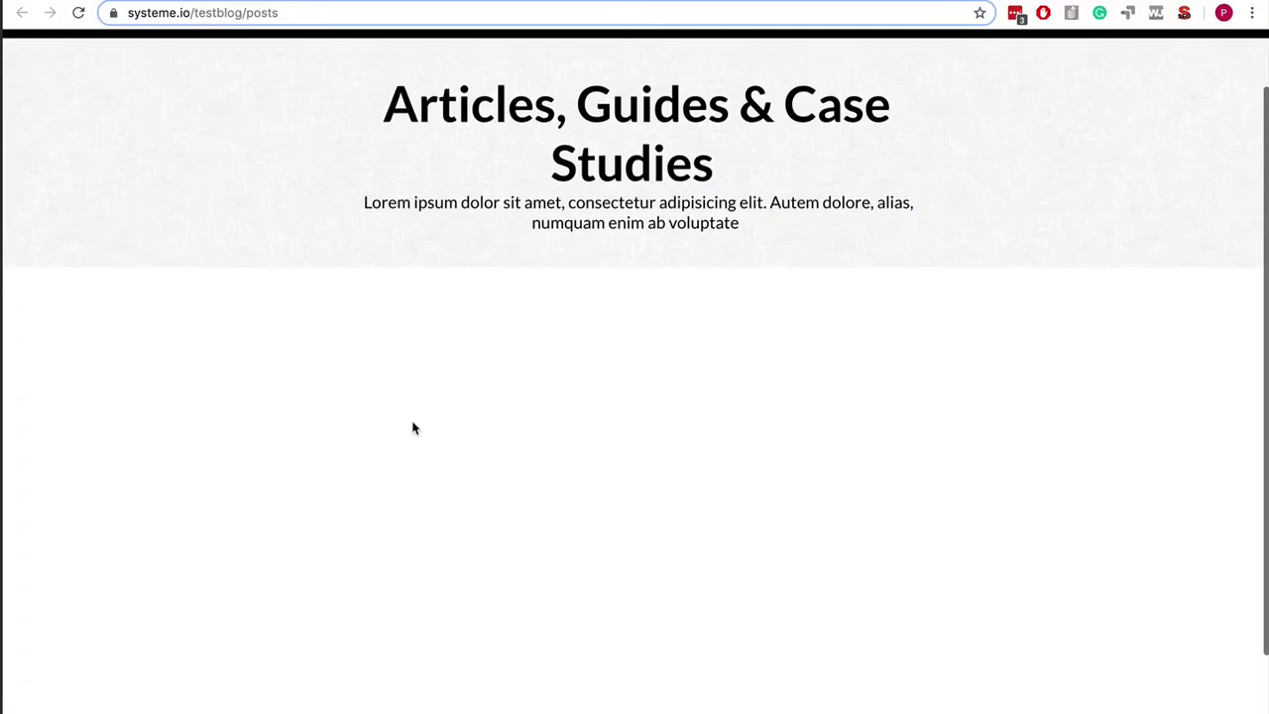
pyautogui.hotkey('ctrl', 'w')
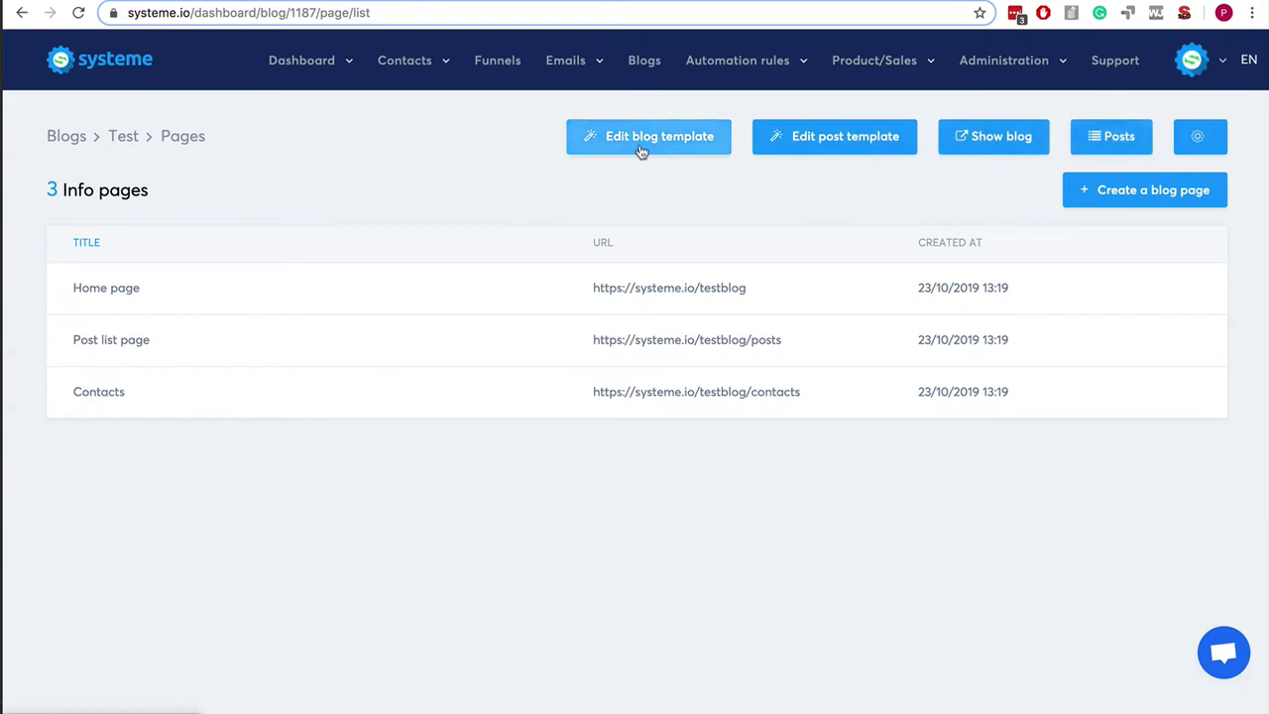
# Step: Activate First blog post in the Posts list and view the public posts page
pyautogui.click(1115, 144)
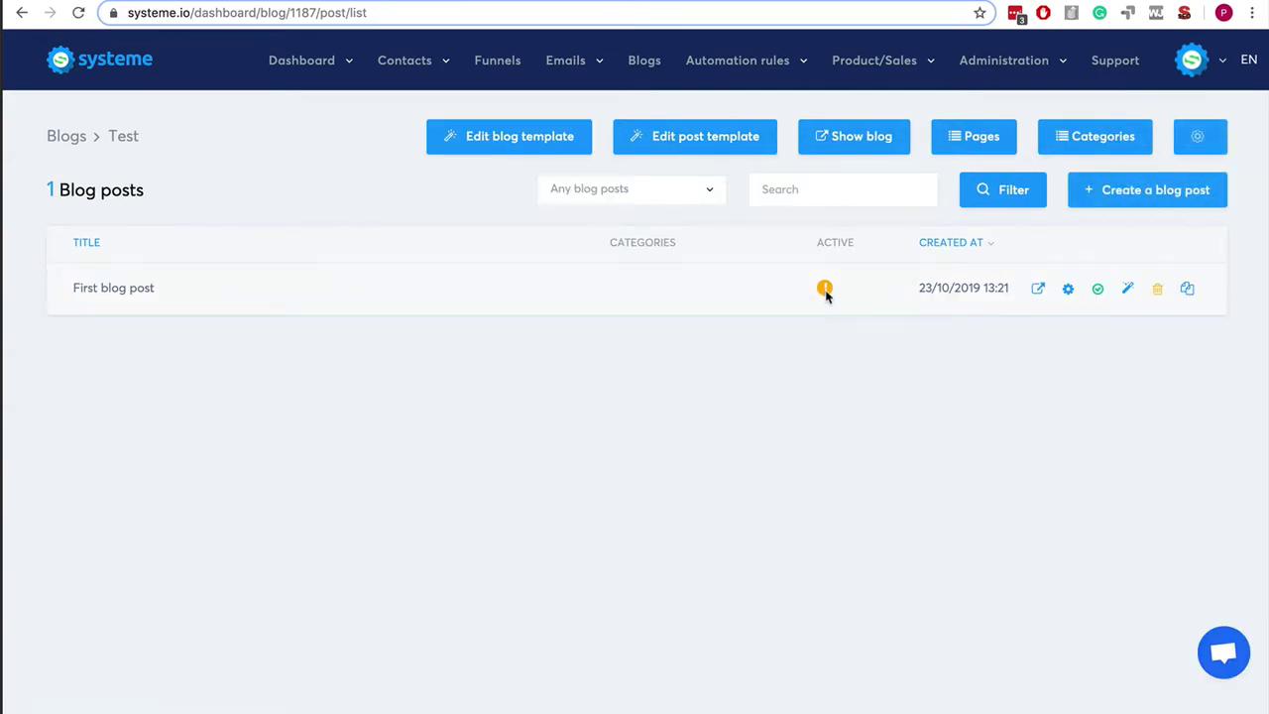
pyautogui.click(1098, 289)
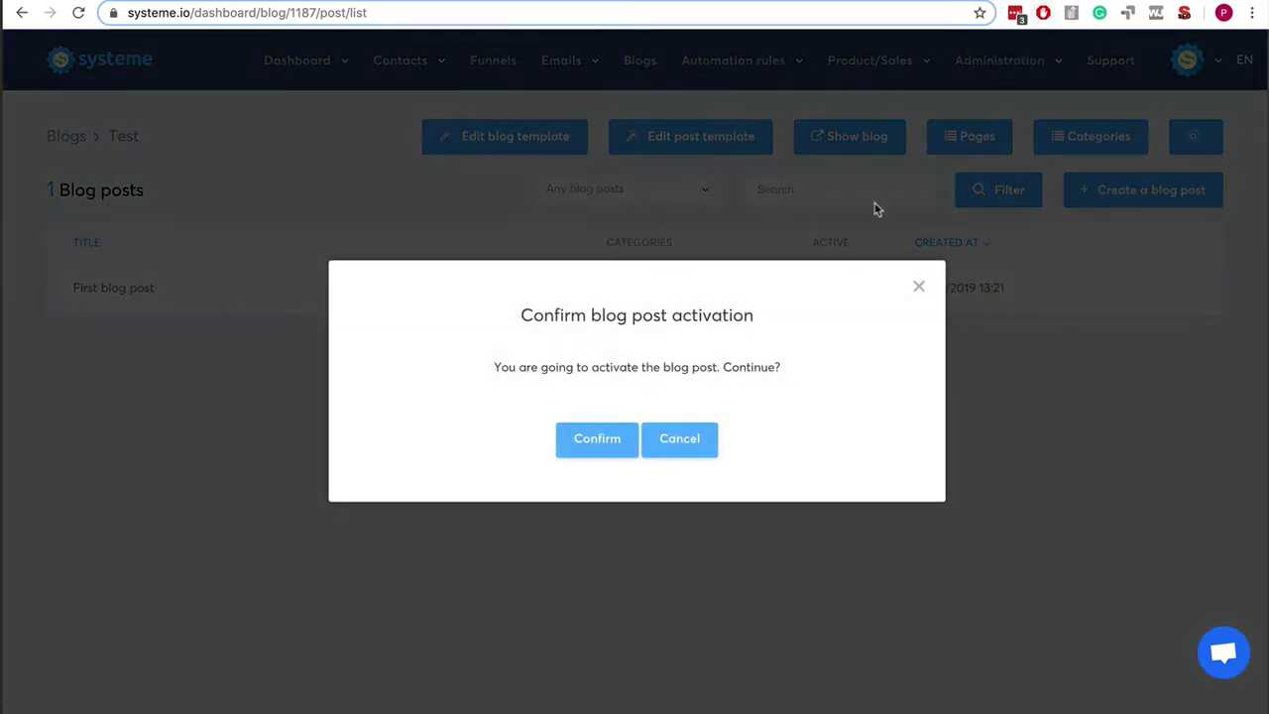
pyautogui.click(601, 444)
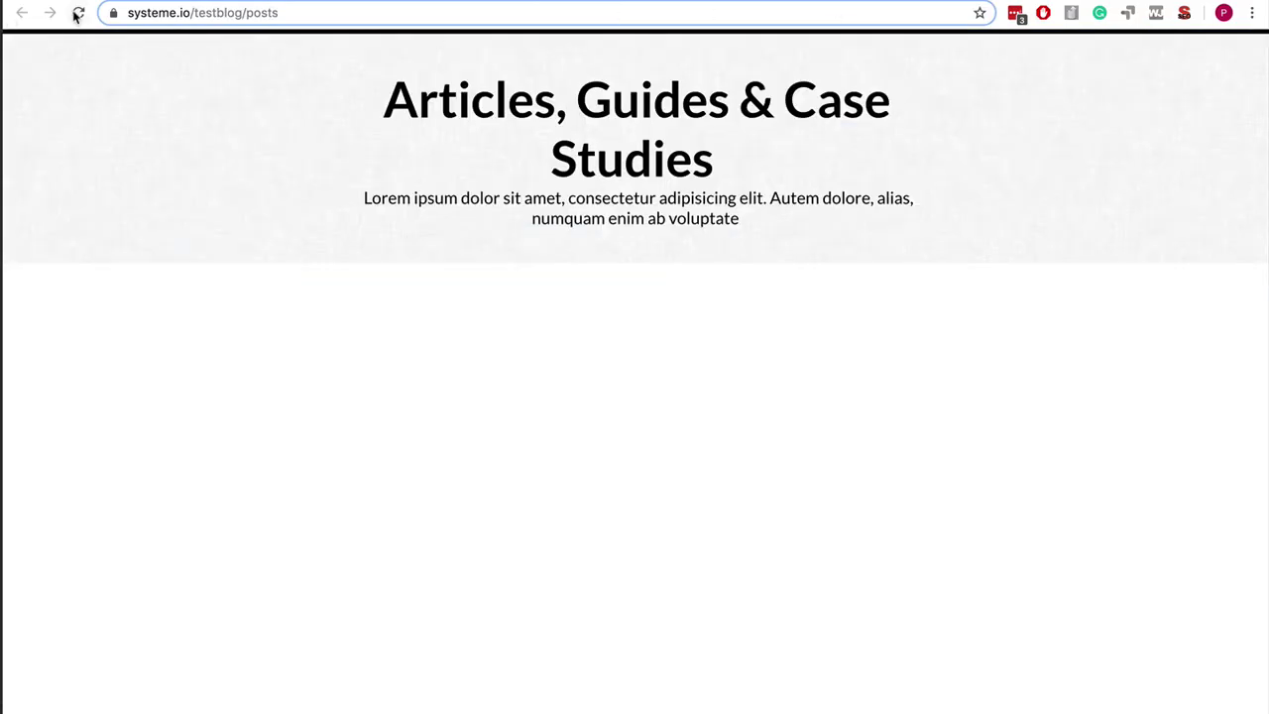
pyautogui.click(78, 13)
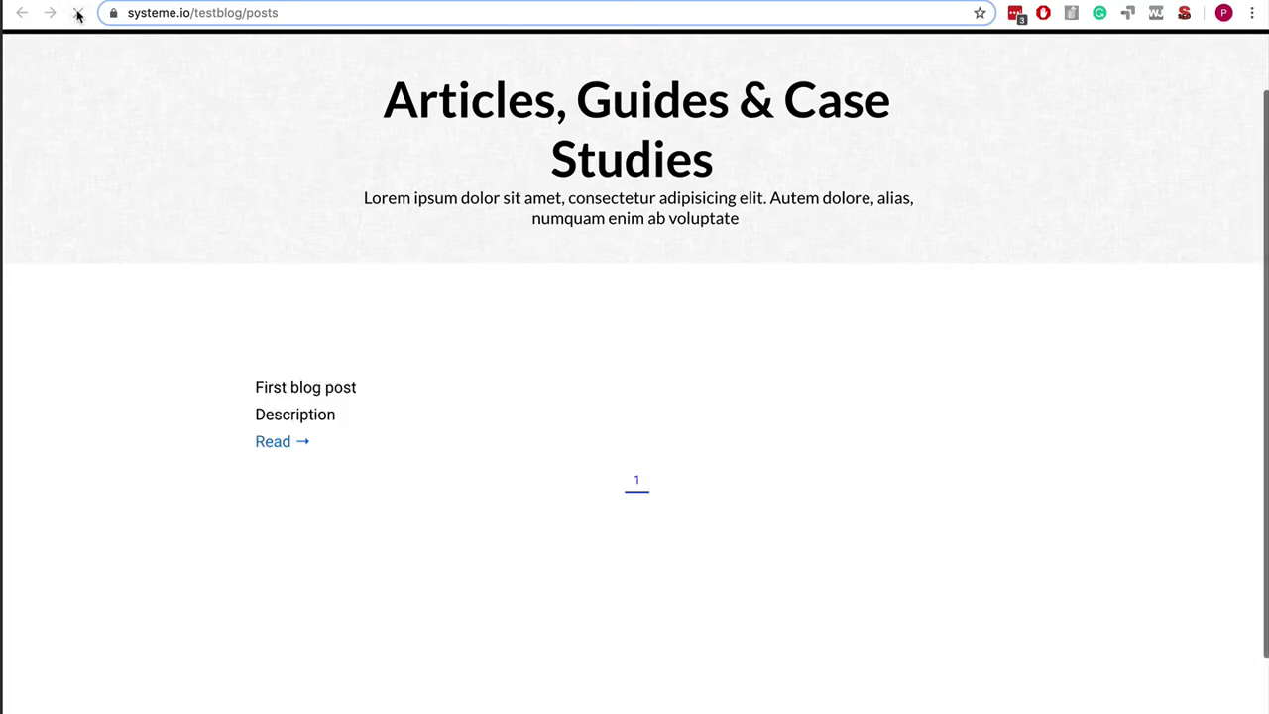
# Step: Read the live First blog post article down to its comments, then close that tab
pyautogui.click(276, 442)
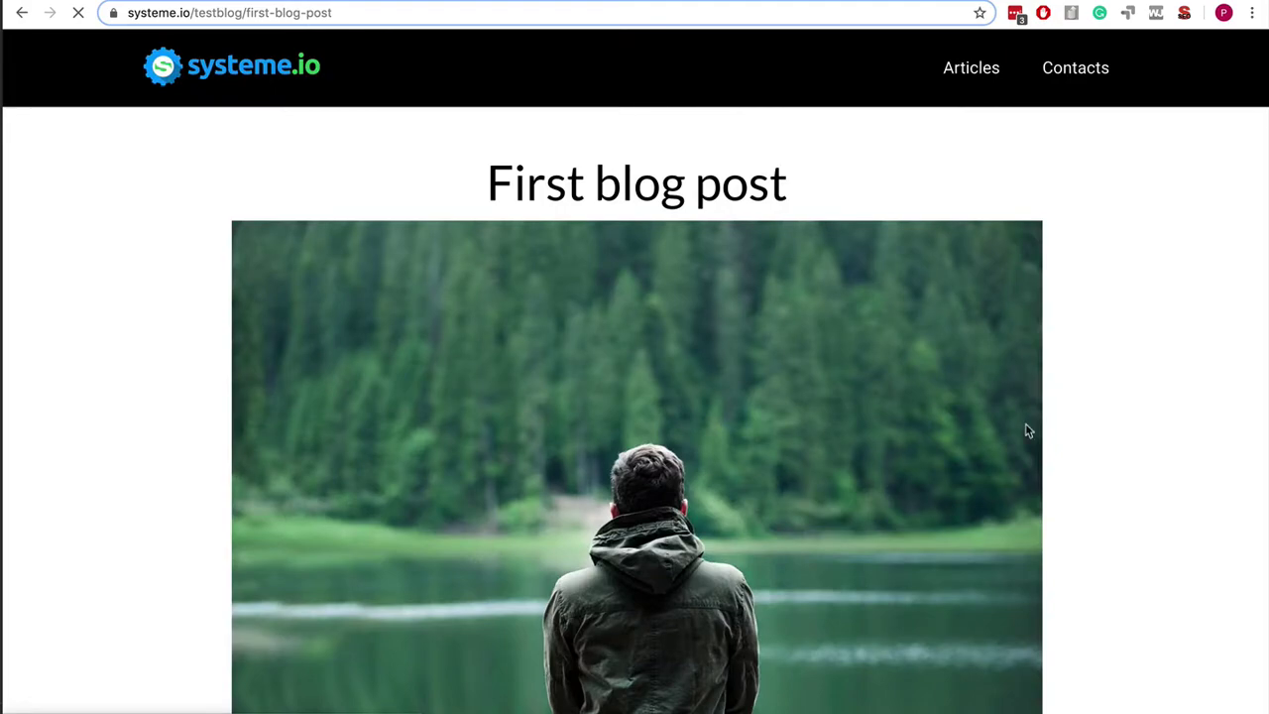
pyautogui.scroll(-4, 1026, 430)
pyautogui.scroll(-4, 1026, 430)
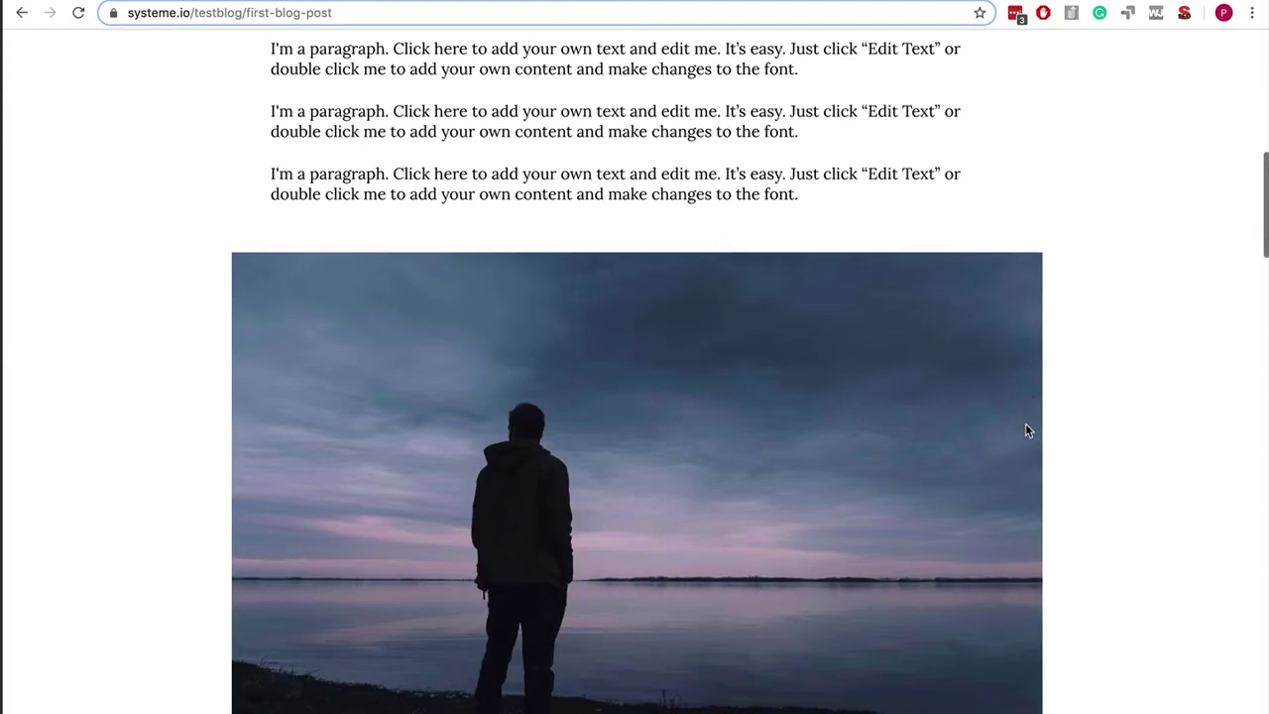
pyautogui.scroll(-5, 1026, 430)
pyautogui.scroll(-4, 1027, 430)
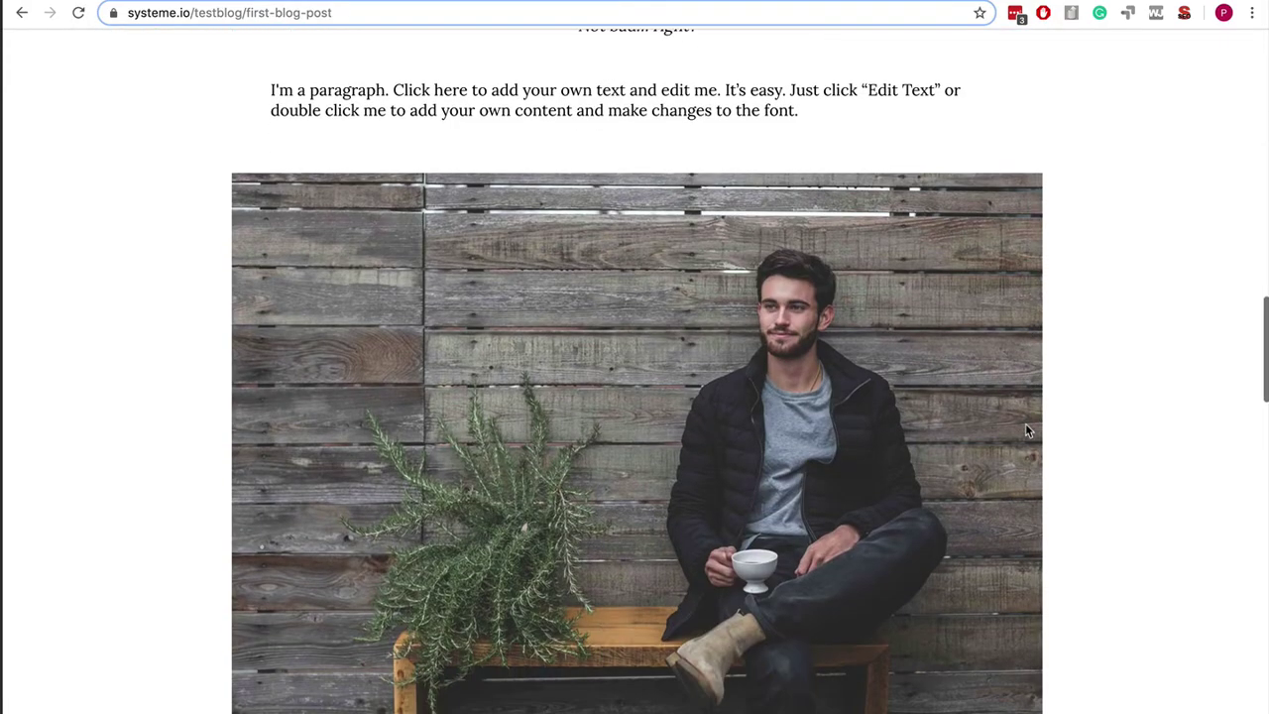
pyautogui.scroll(-7, 1026, 430)
pyautogui.scroll(-3, 1026, 430)
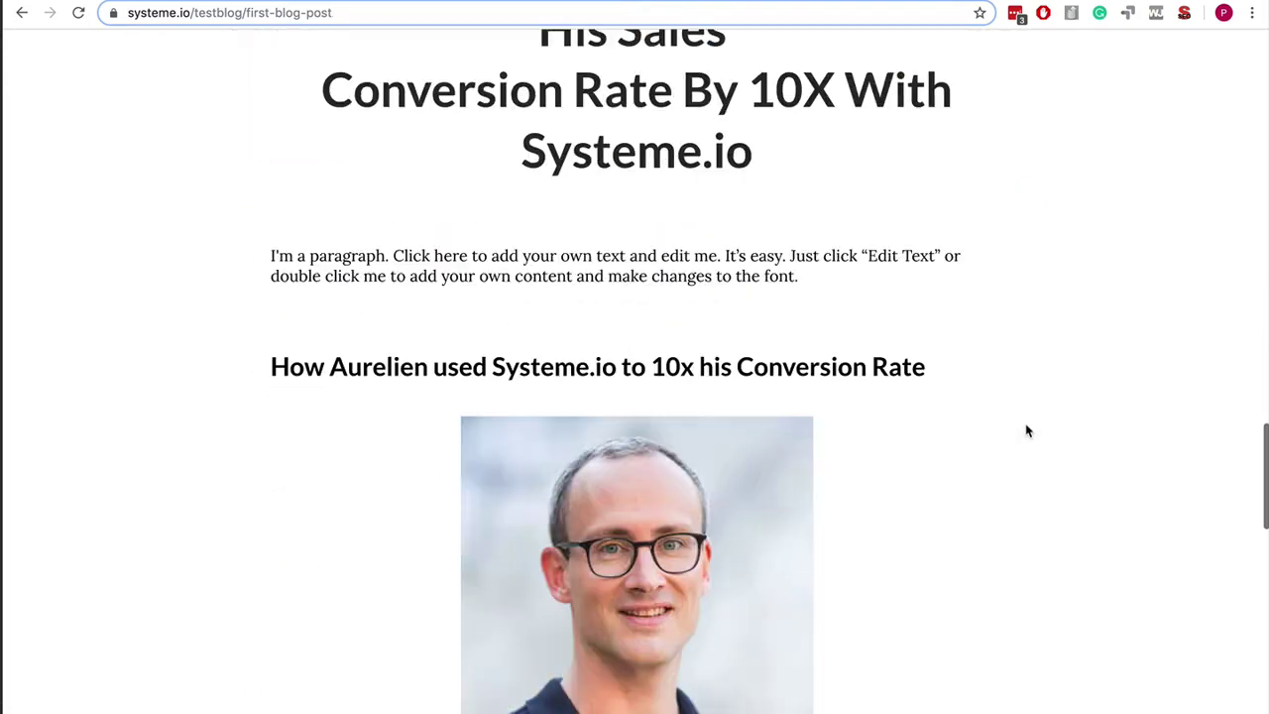
pyautogui.scroll(-2, 1026, 430)
pyautogui.scroll(-5, 1026, 430)
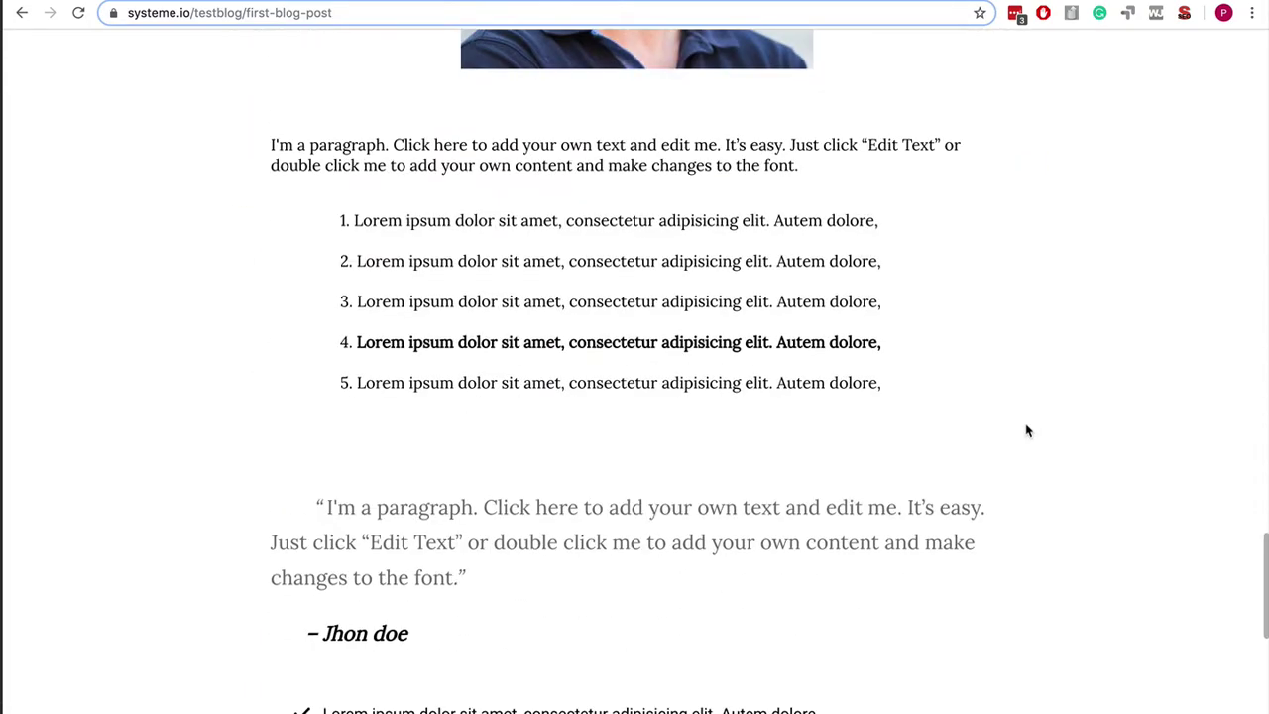
pyautogui.scroll(-3, 1026, 431)
pyautogui.scroll(-1, 1028, 430)
pyautogui.scroll(-2, 1028, 430)
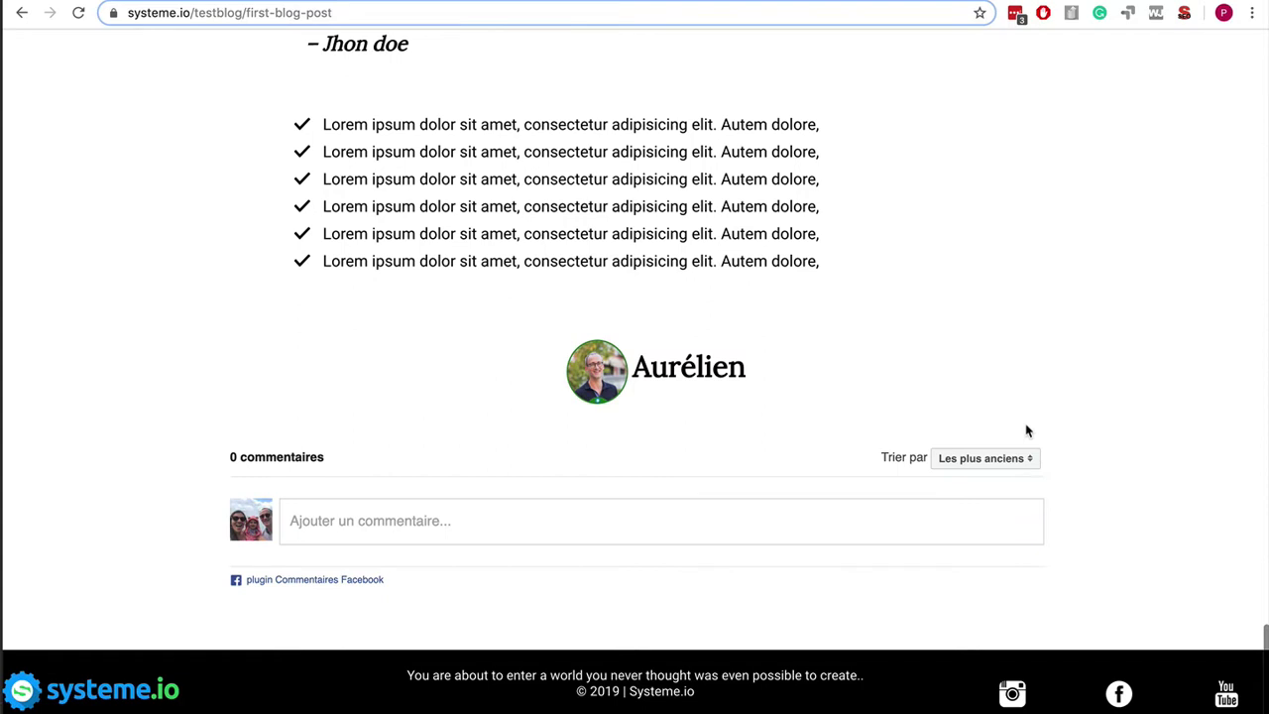
pyautogui.hotkey('ctrl', 'w')
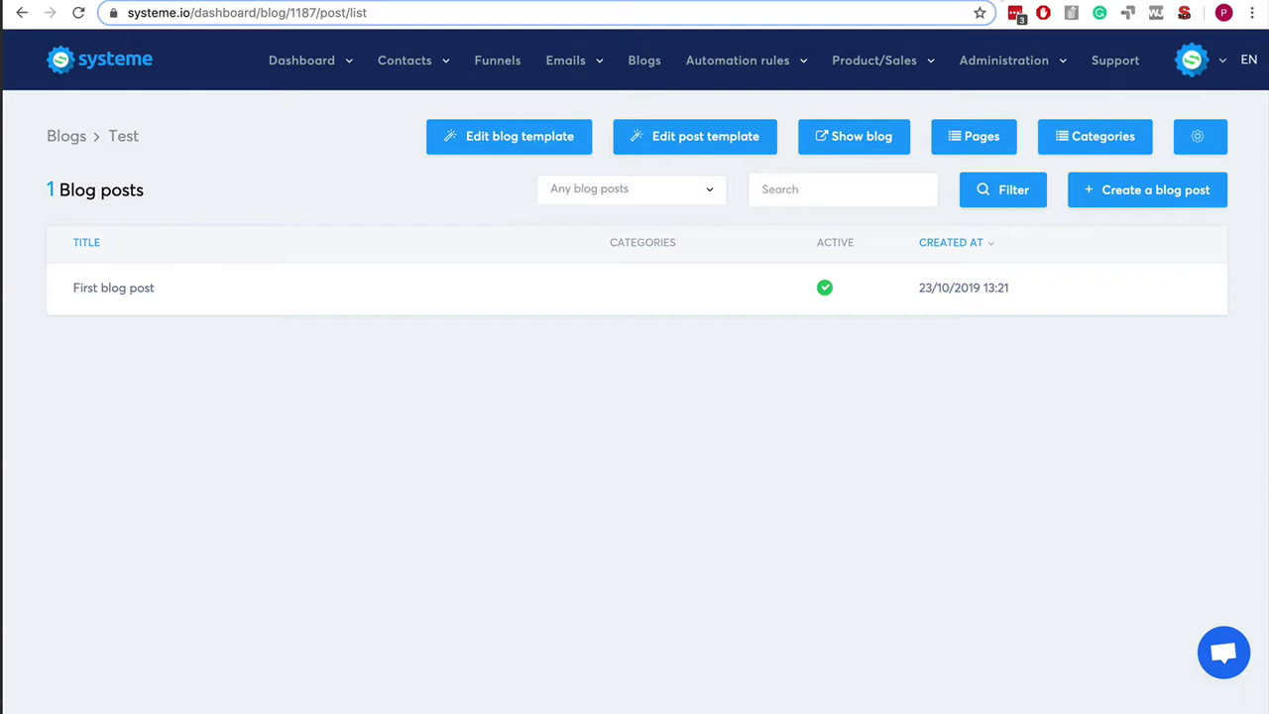
# Step: Open the Test blog template in the editor and select the footer logo image
pyautogui.click(476, 138)
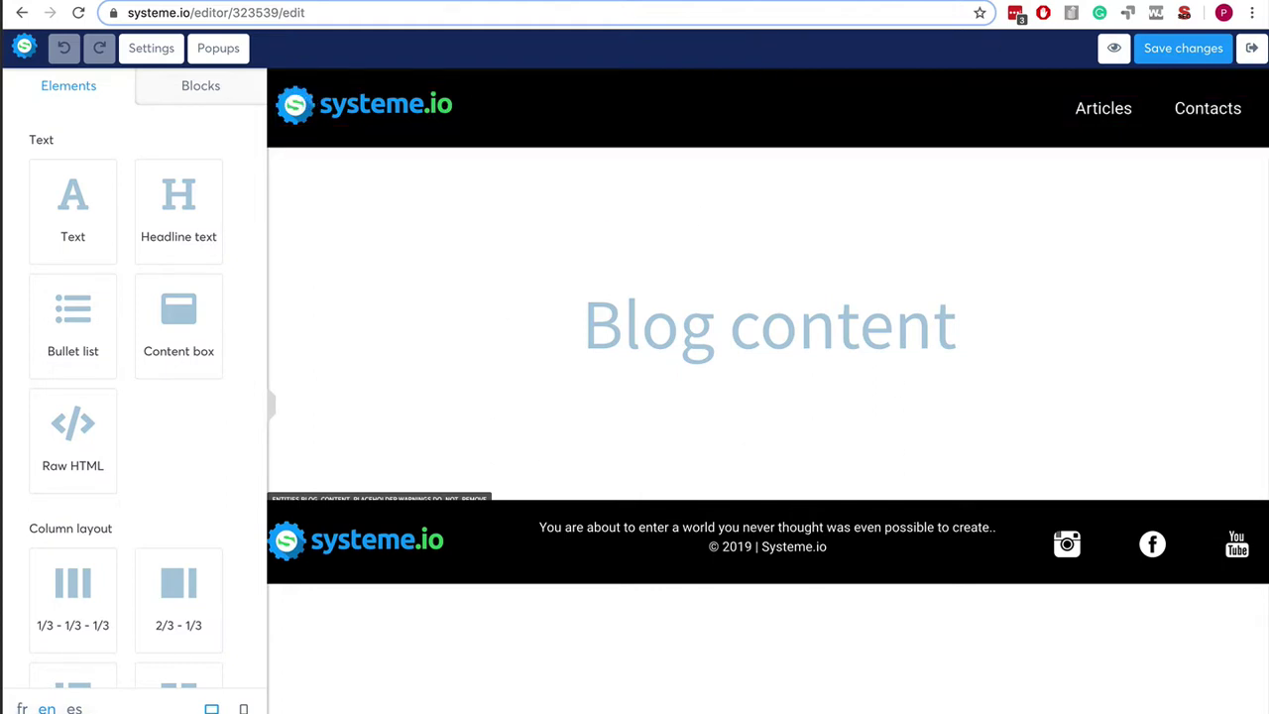
pyautogui.scroll(10, 1036, 139)
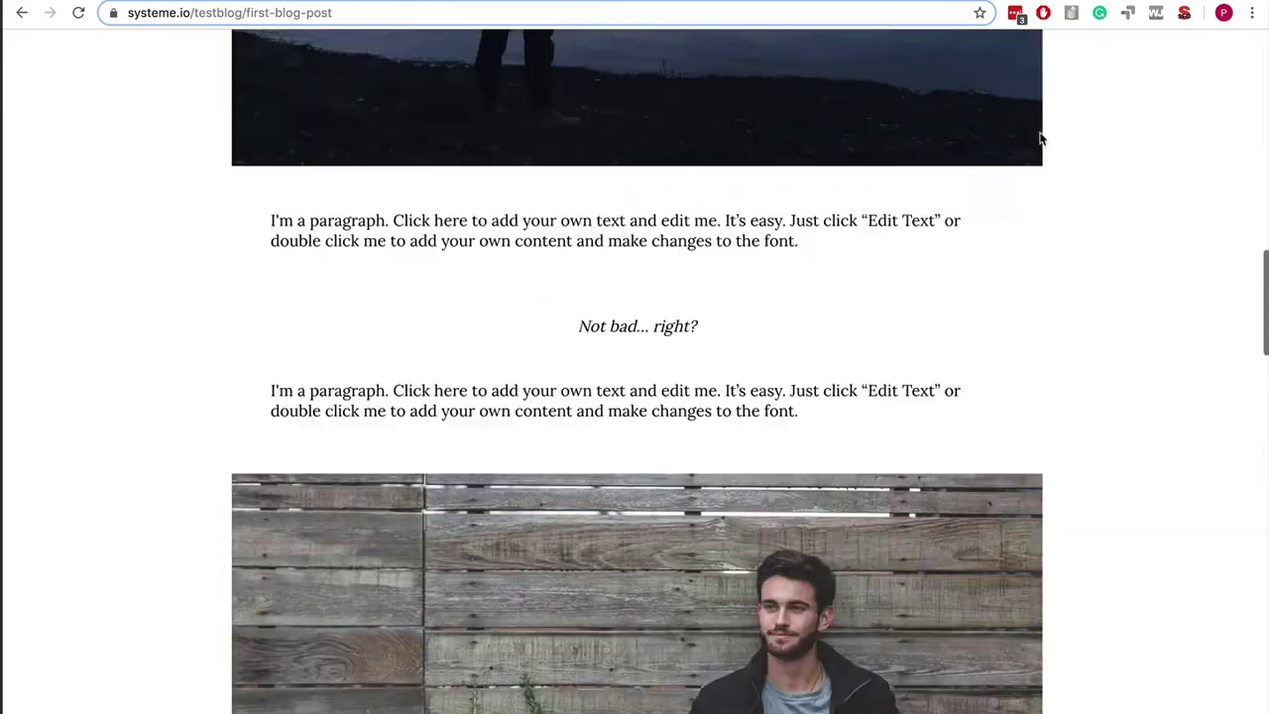
pyautogui.scroll(10, 1041, 139)
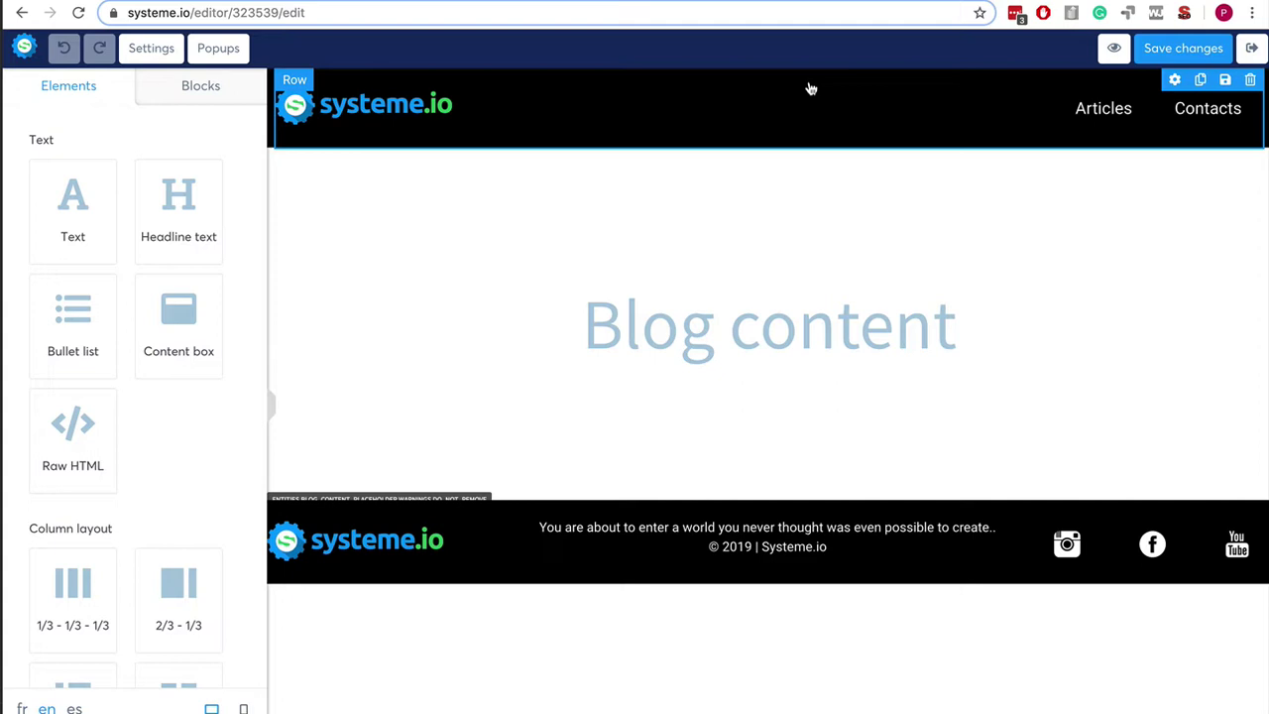
pyautogui.click(437, 555)
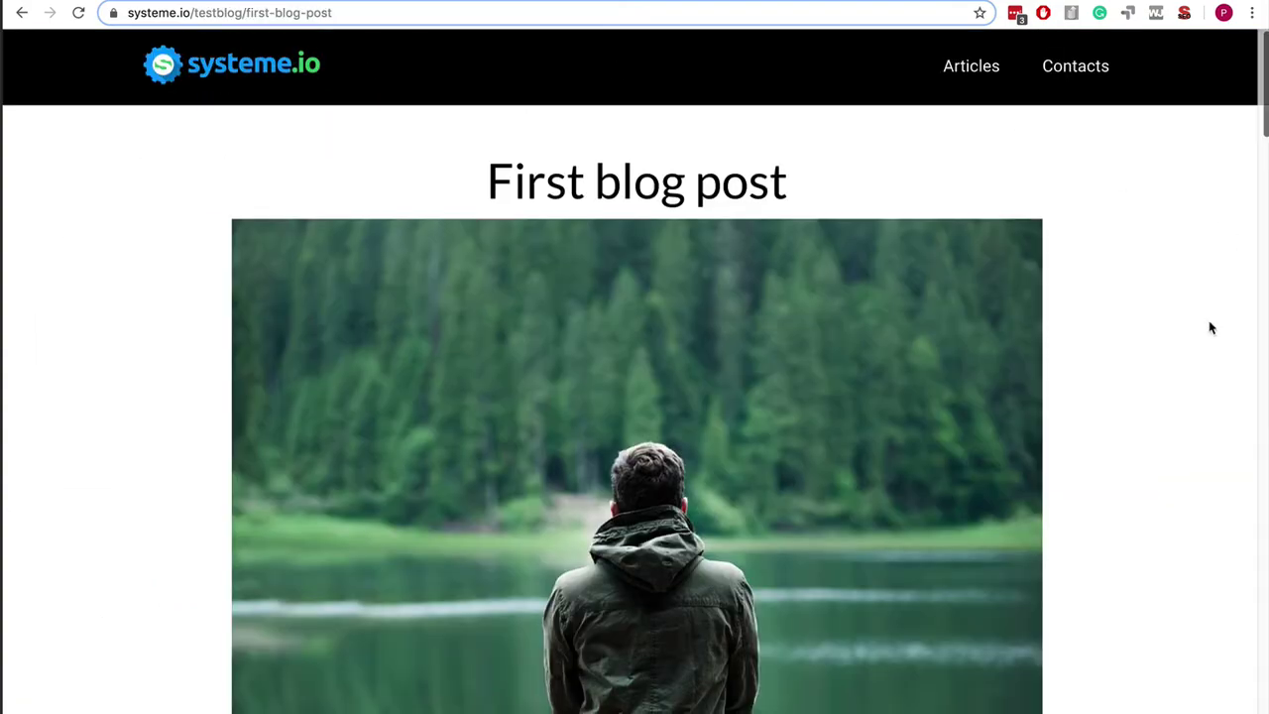
pyautogui.scroll(-15, 1210, 327)
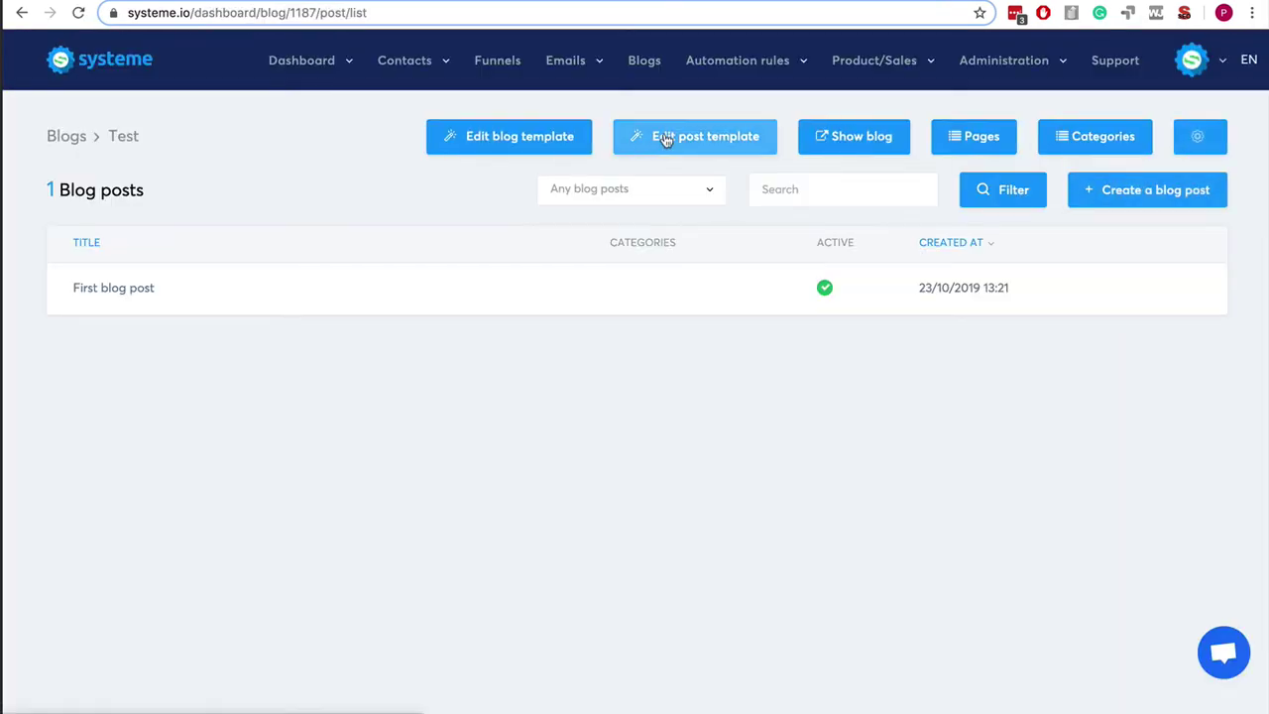
# Step: Open the post template showing the content placeholder, author block and comments section
pyautogui.click(665, 140)
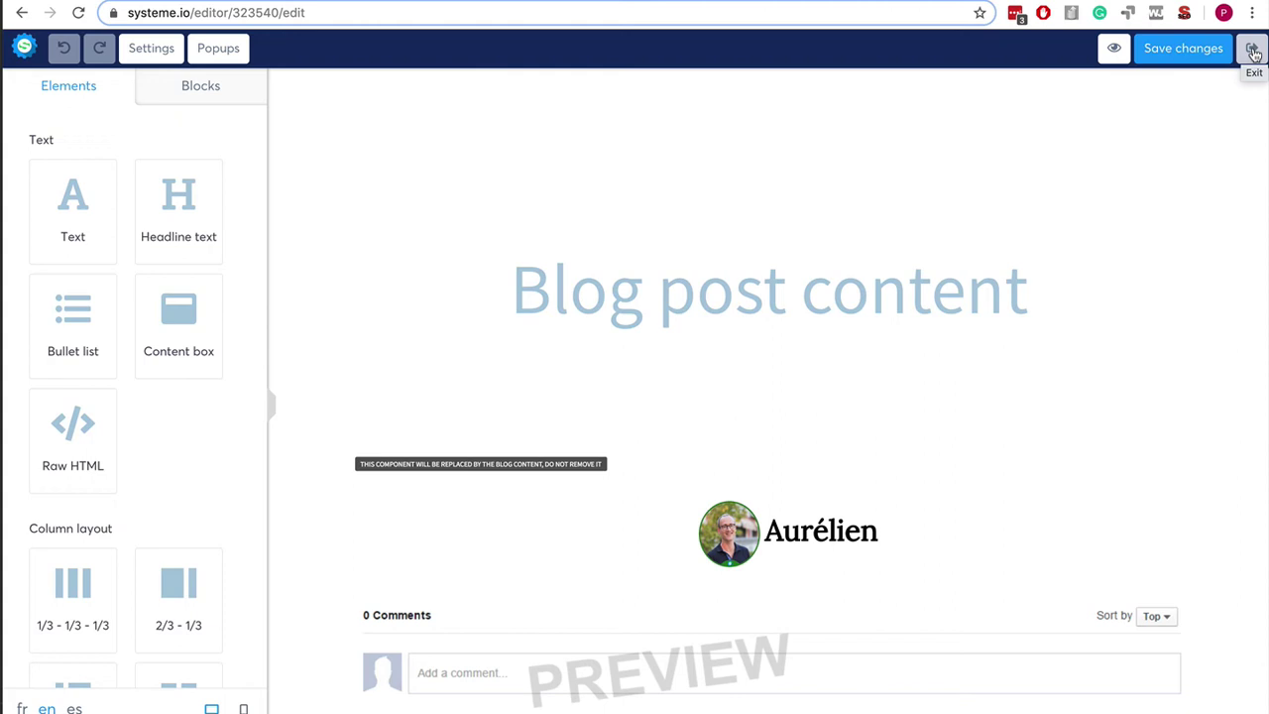
pyautogui.click(1253, 53)
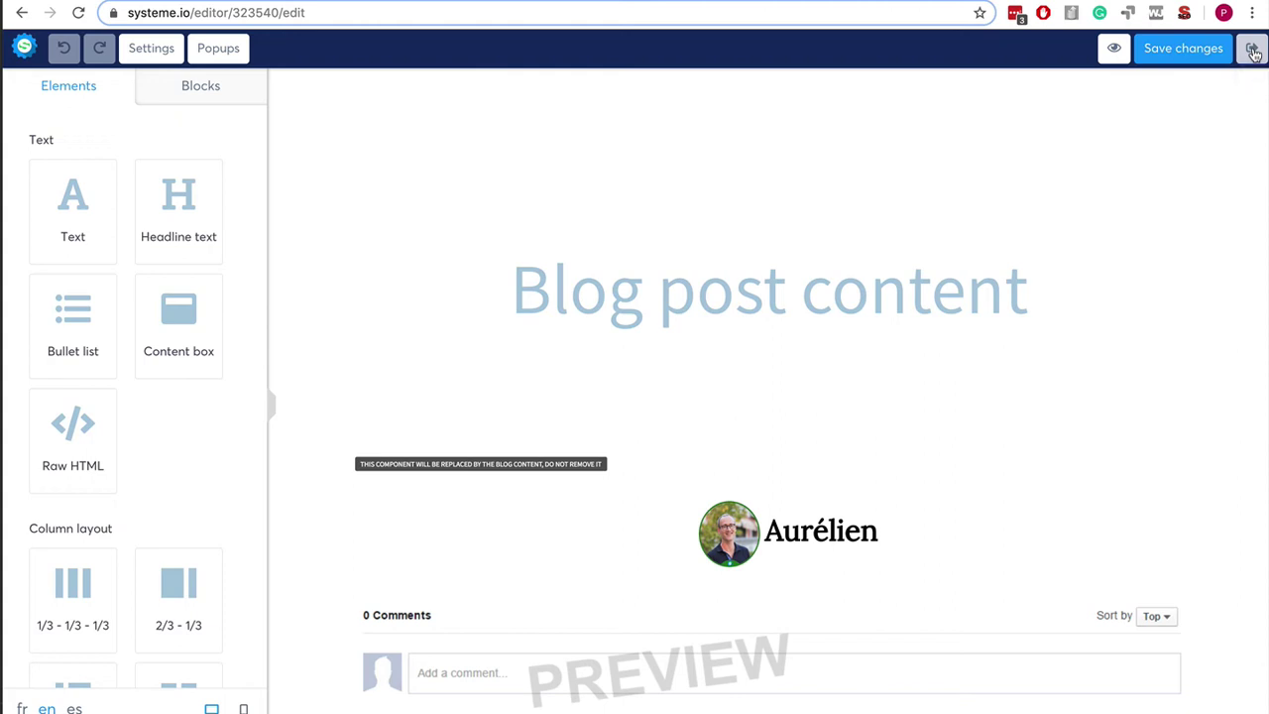